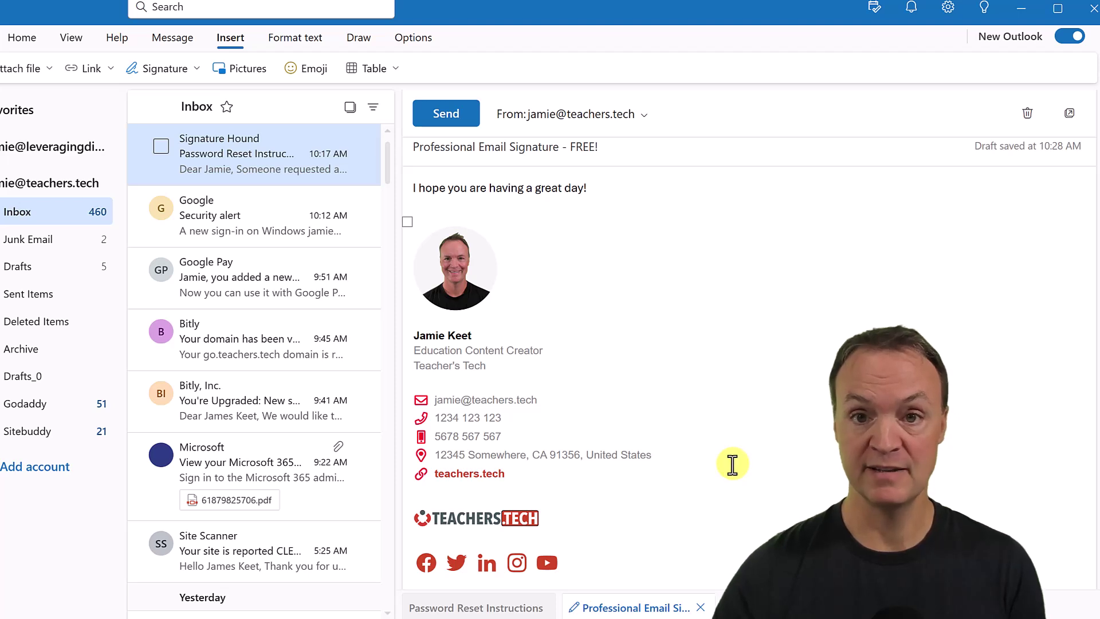
# Start signing up for a free Signature Hound account
pyautogui.scroll(-3, 732, 465)
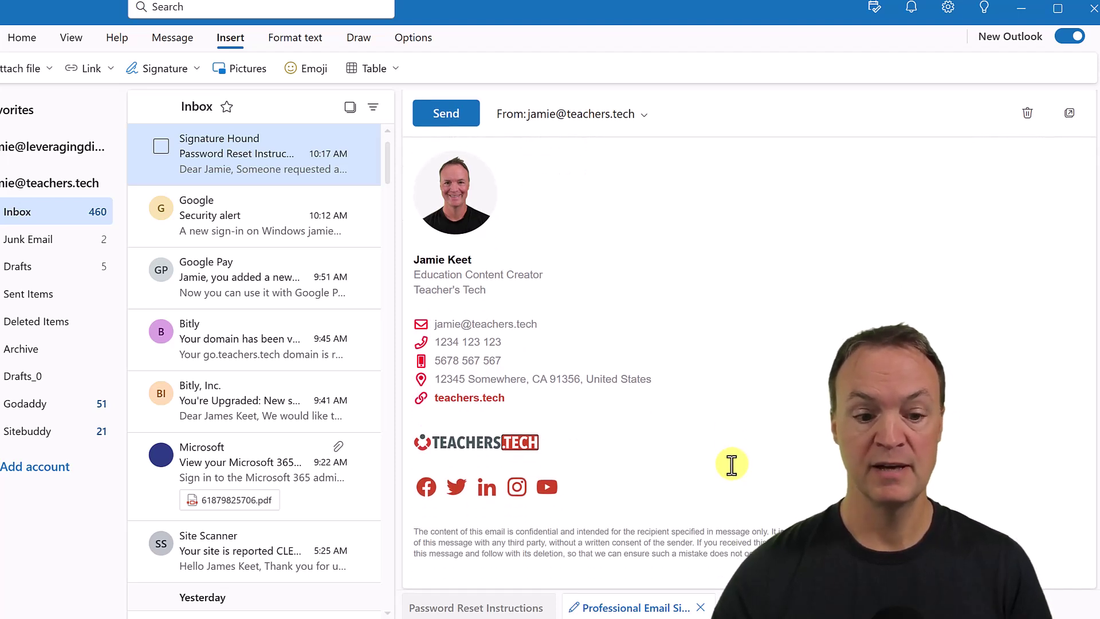
pyautogui.scroll(3, 732, 464)
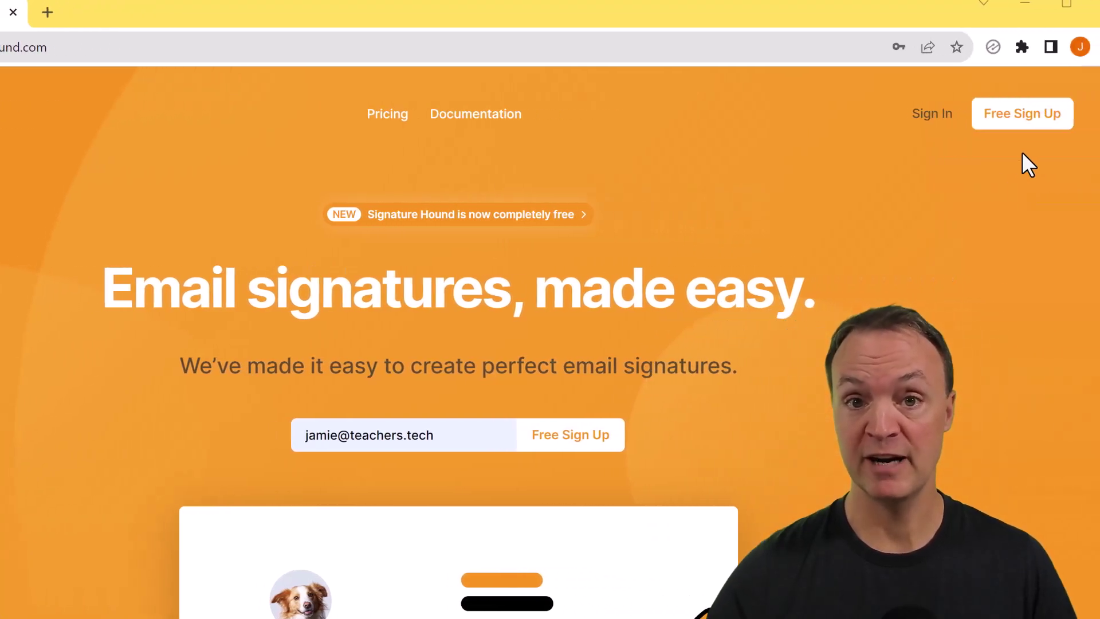
pyautogui.click(1006, 113)
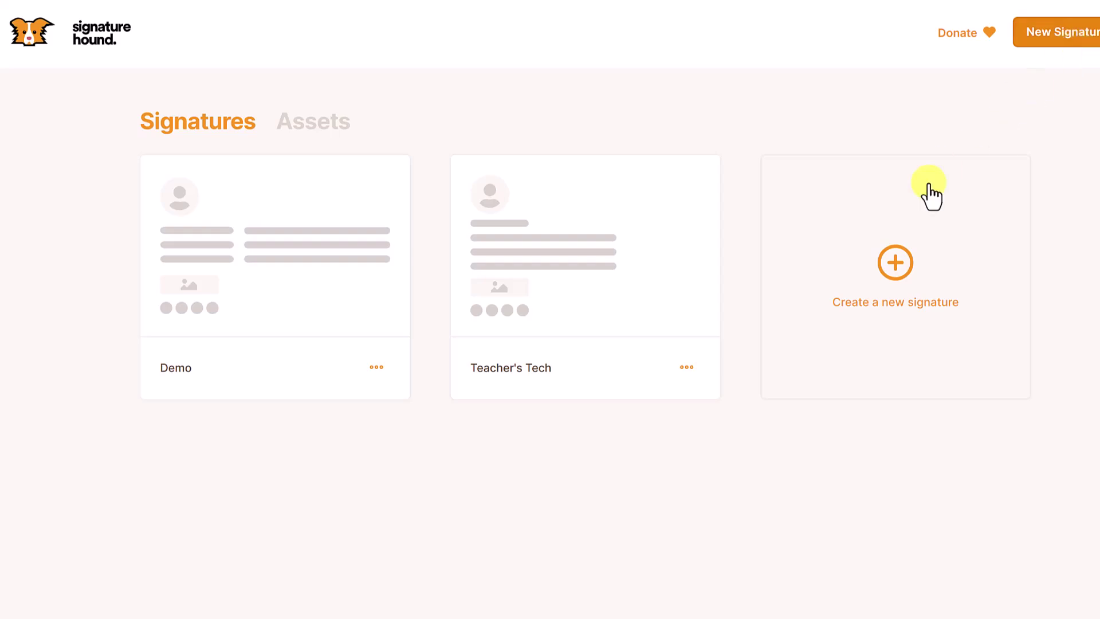
# Create a new signature named 'Teachers Tech Demo'
pyautogui.click(899, 274)
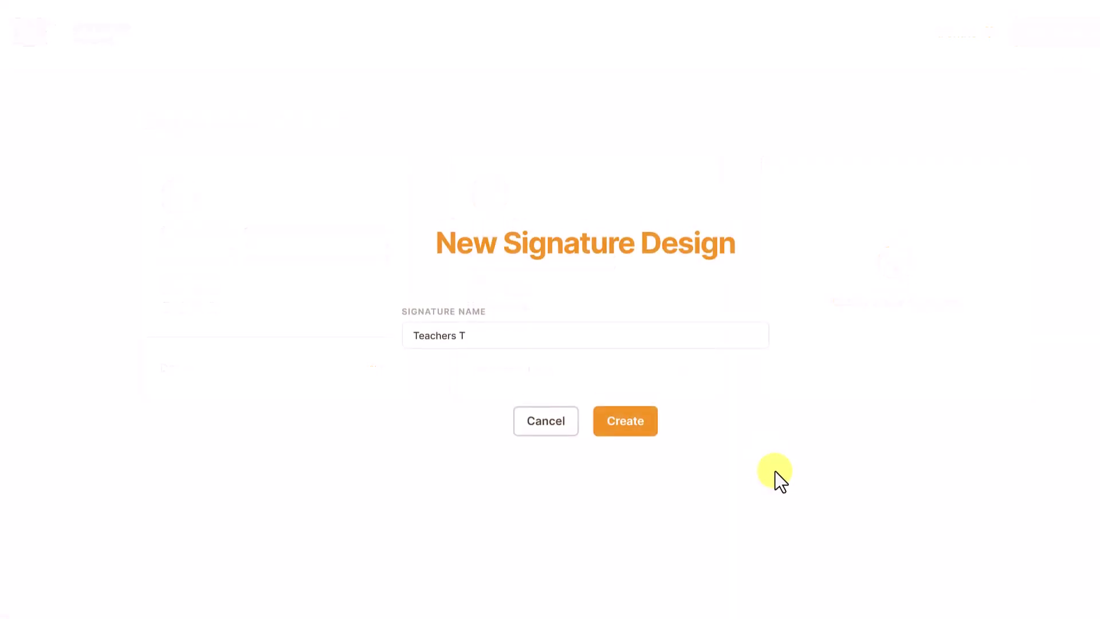
pyautogui.click(543, 332)
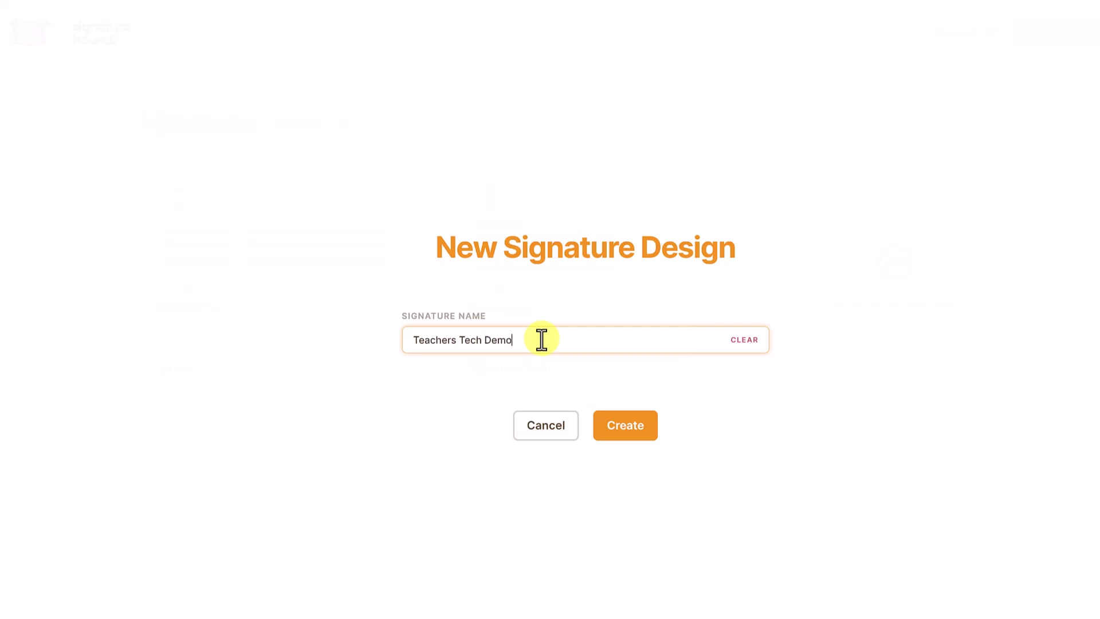
pyautogui.click(634, 433)
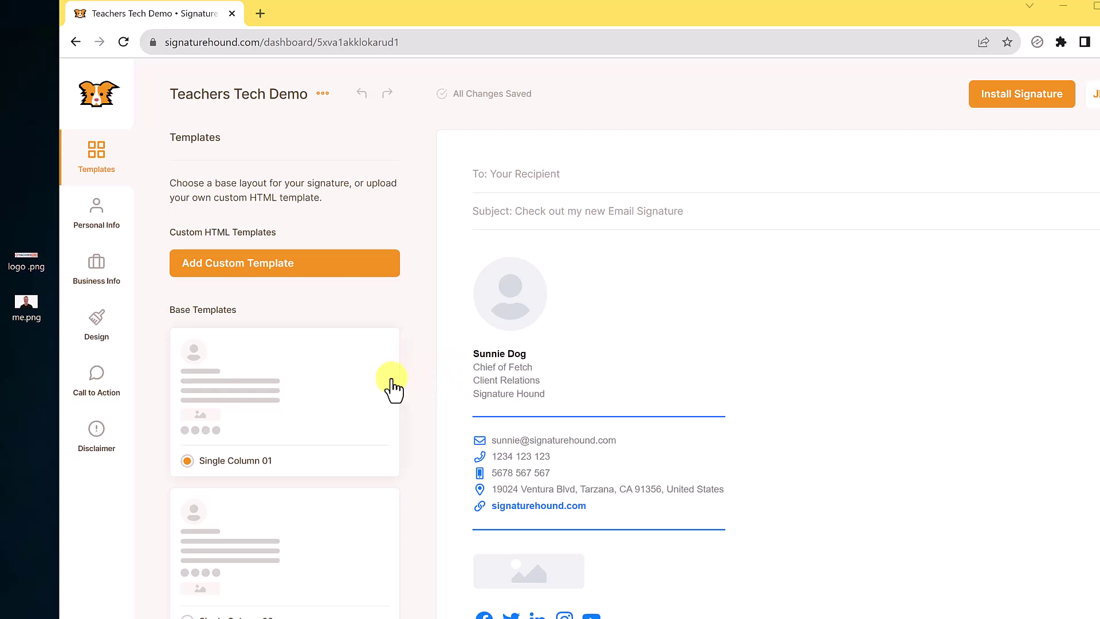
pyautogui.scroll(-3, 393, 384)
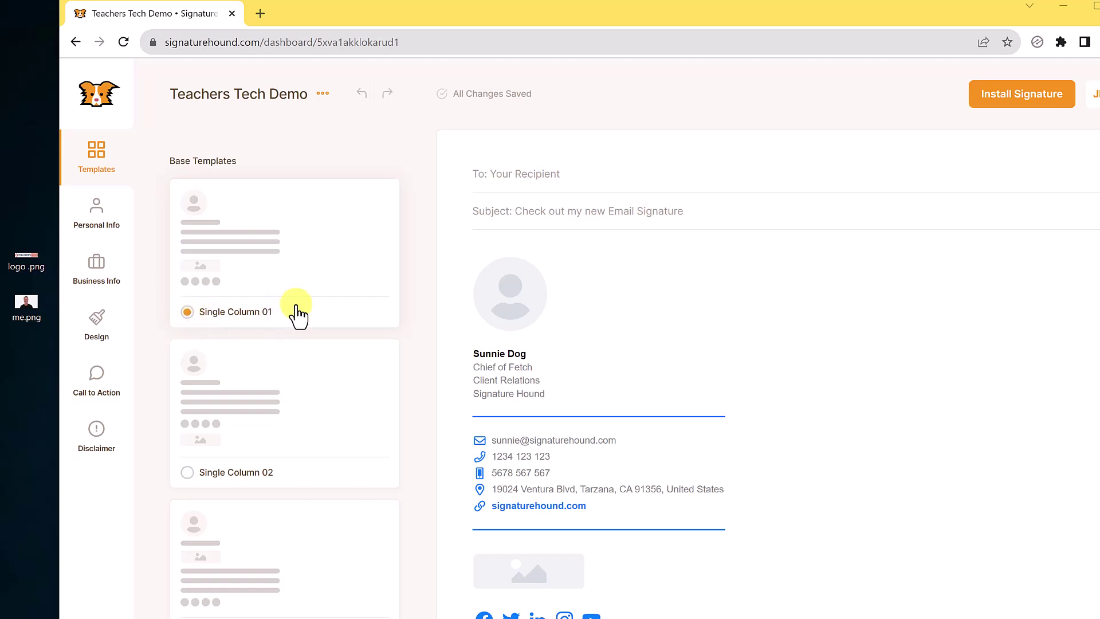
pyautogui.scroll(-6, 312, 412)
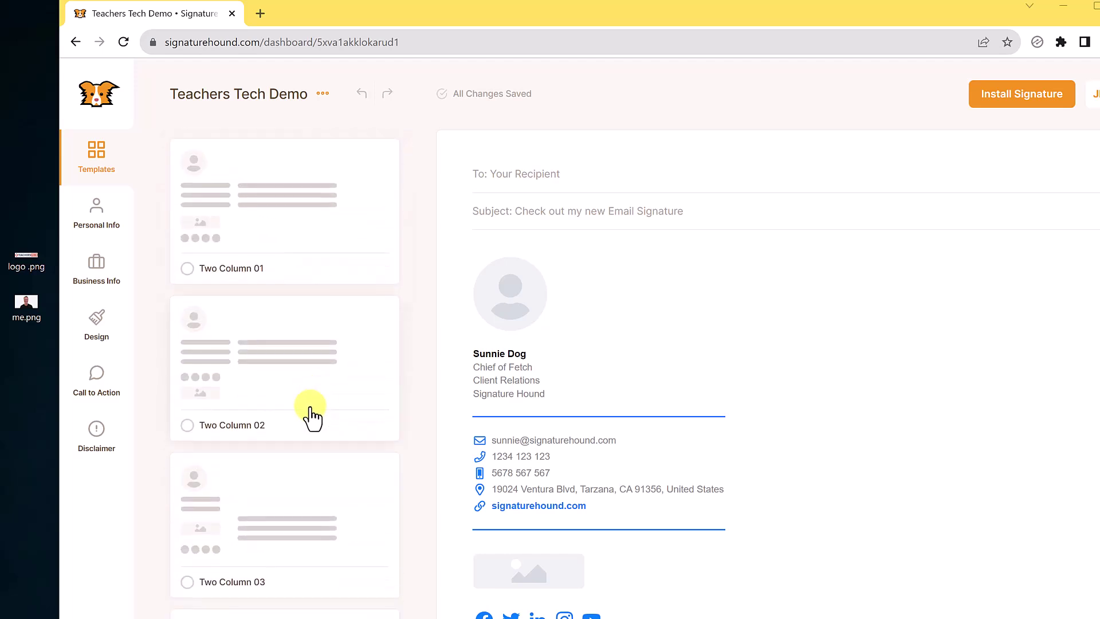
pyautogui.scroll(-1, 312, 418)
pyautogui.click(315, 474)
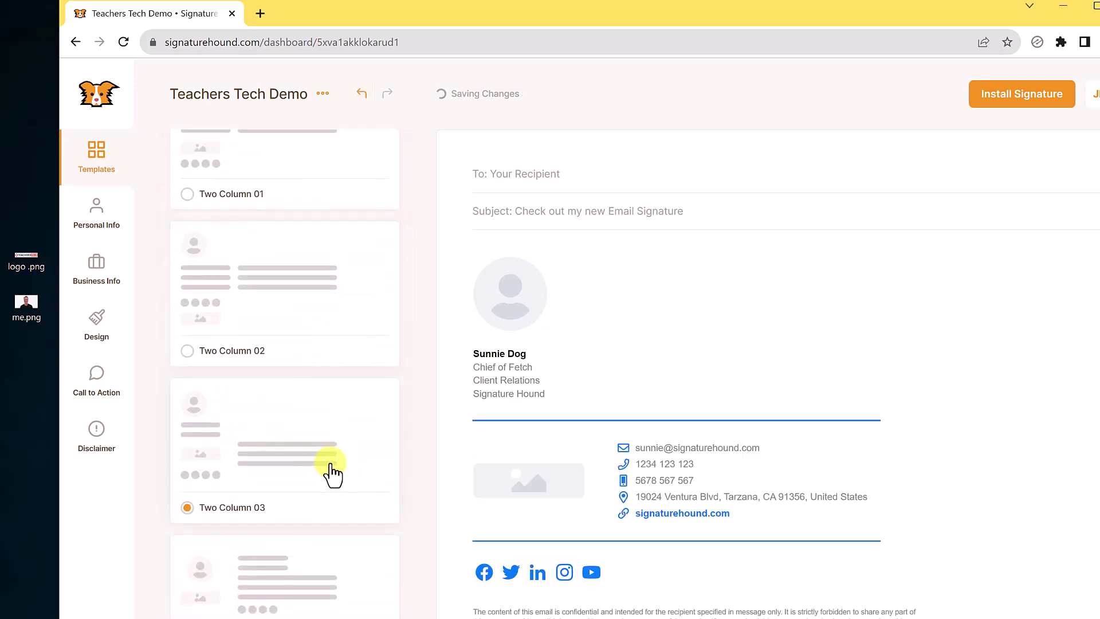
pyautogui.scroll(-3, 331, 474)
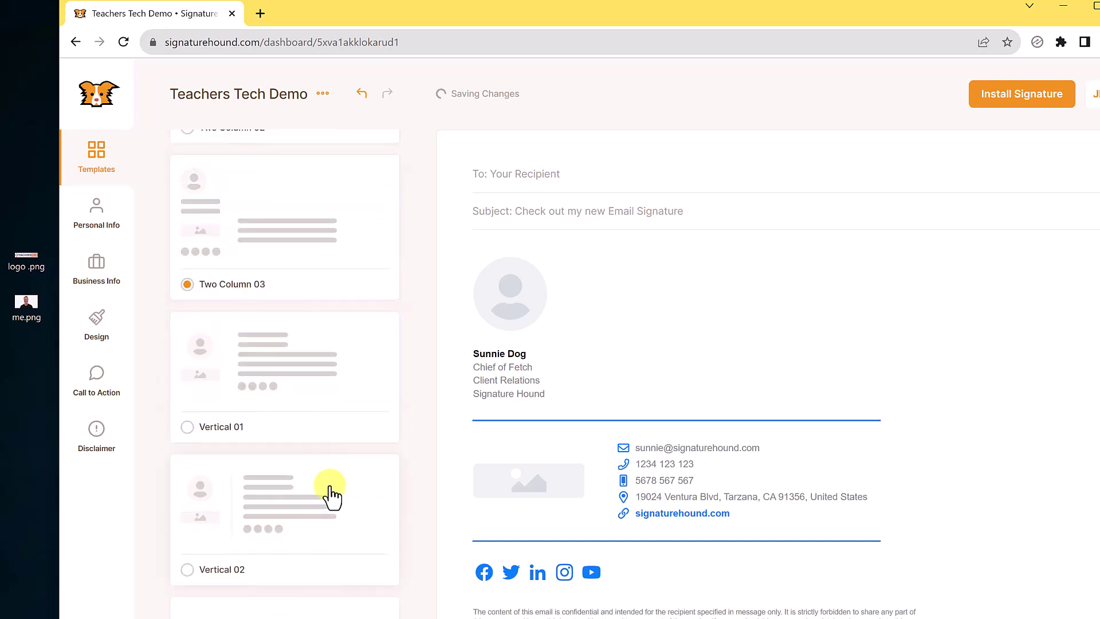
pyautogui.click(336, 496)
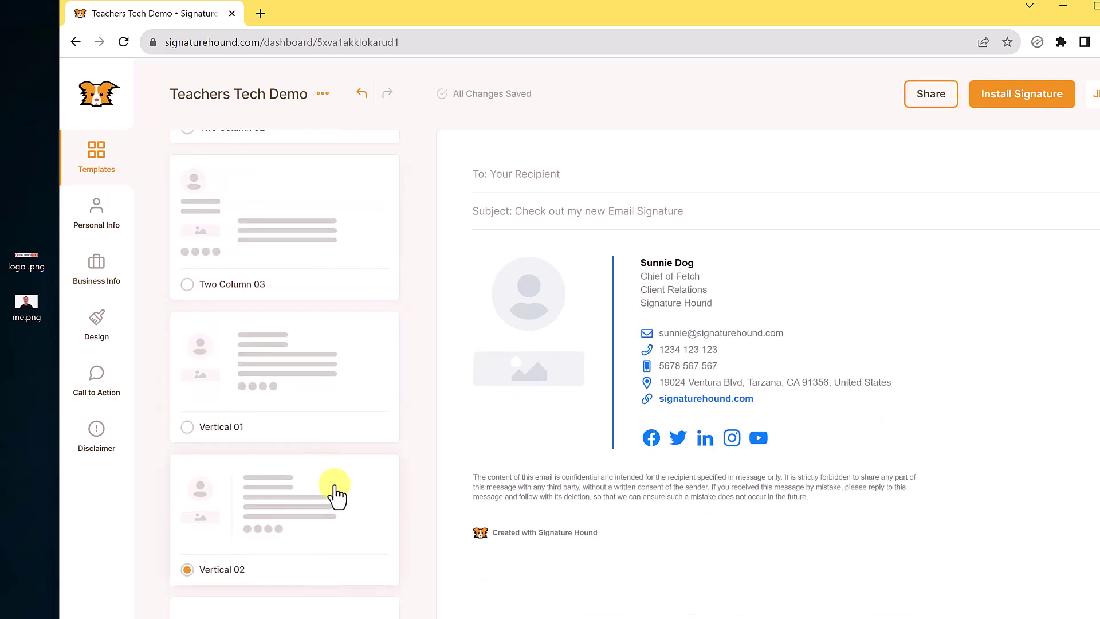
pyautogui.scroll(10, 337, 494)
pyautogui.scroll(4, 337, 494)
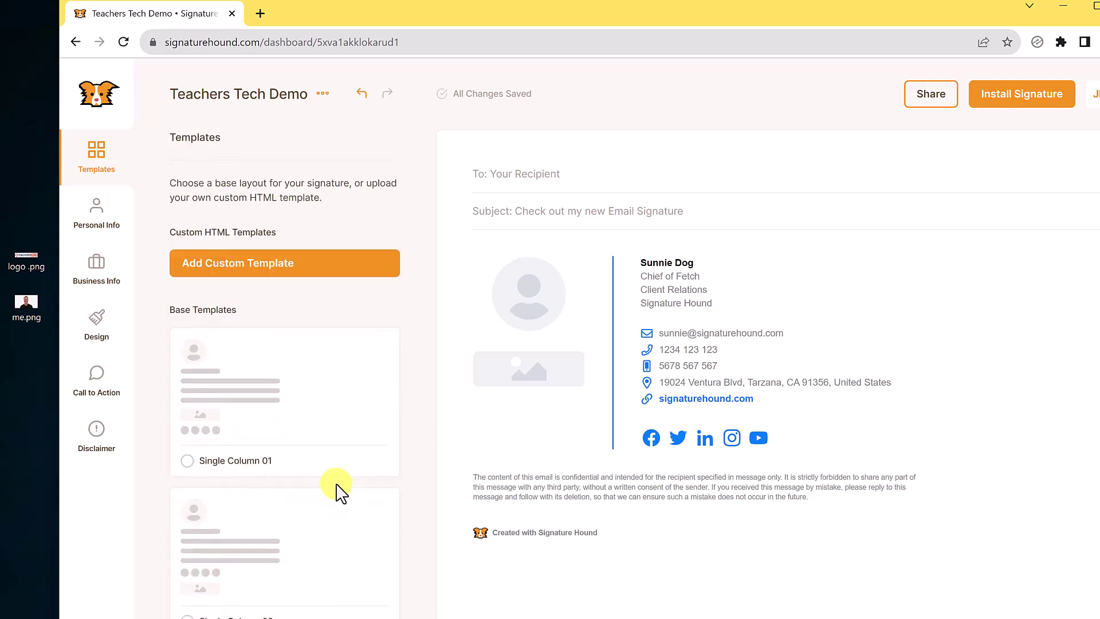
pyautogui.click(327, 420)
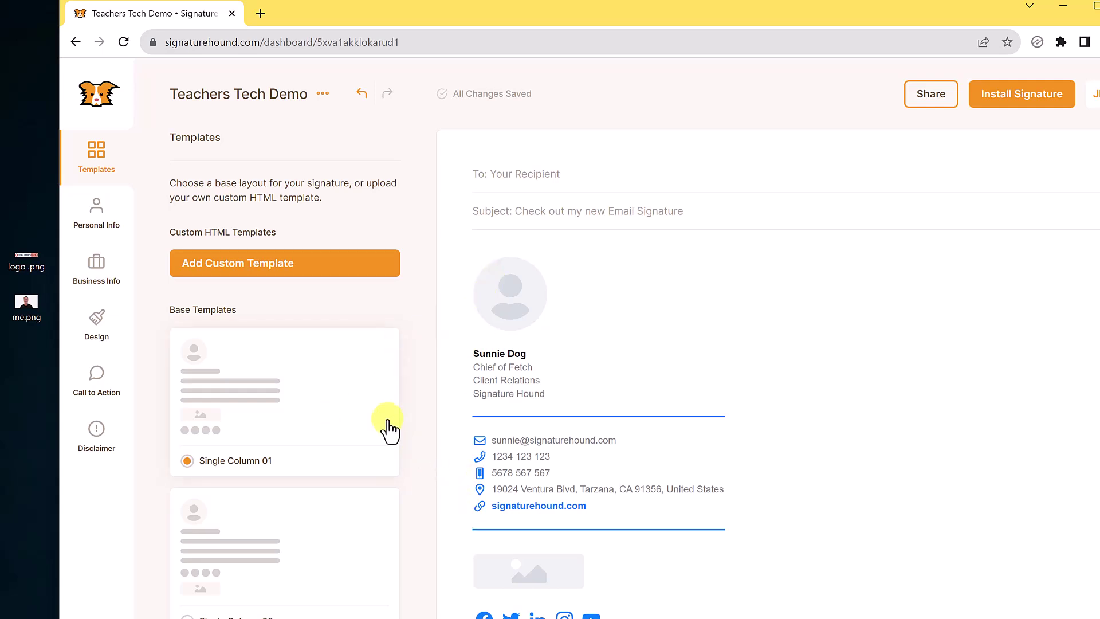
# In Personal Info, upload me.png as the profile photo and widen it to 101px
pyautogui.click(103, 225)
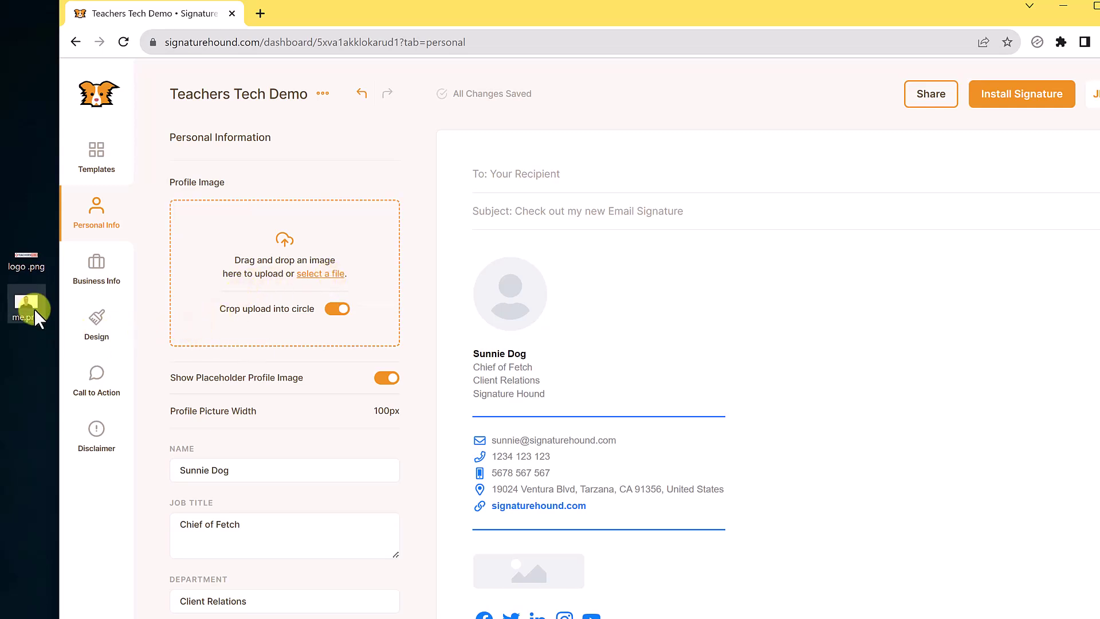
pyautogui.moveTo(28, 303); pyautogui.dragTo(271, 286)
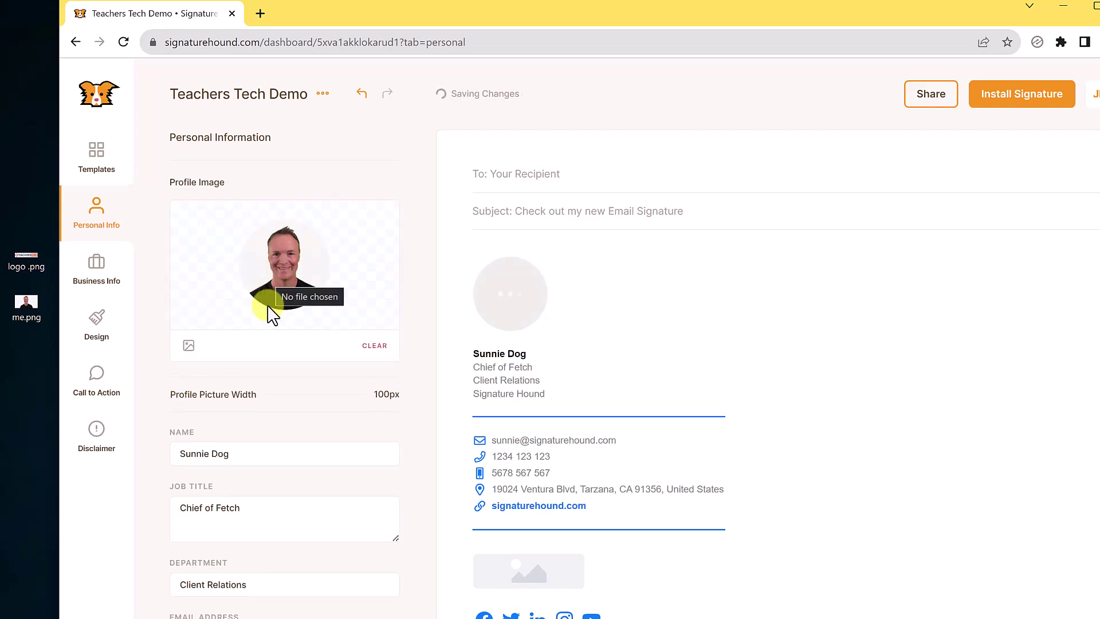
pyautogui.click(374, 347)
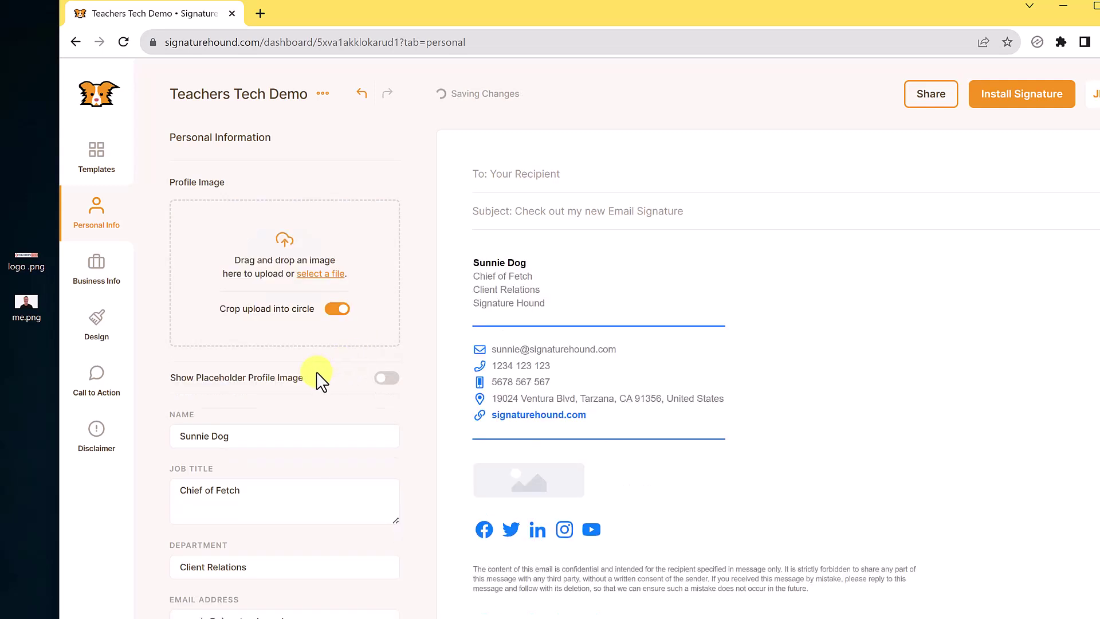
pyautogui.moveTo(19, 303); pyautogui.dragTo(271, 284)
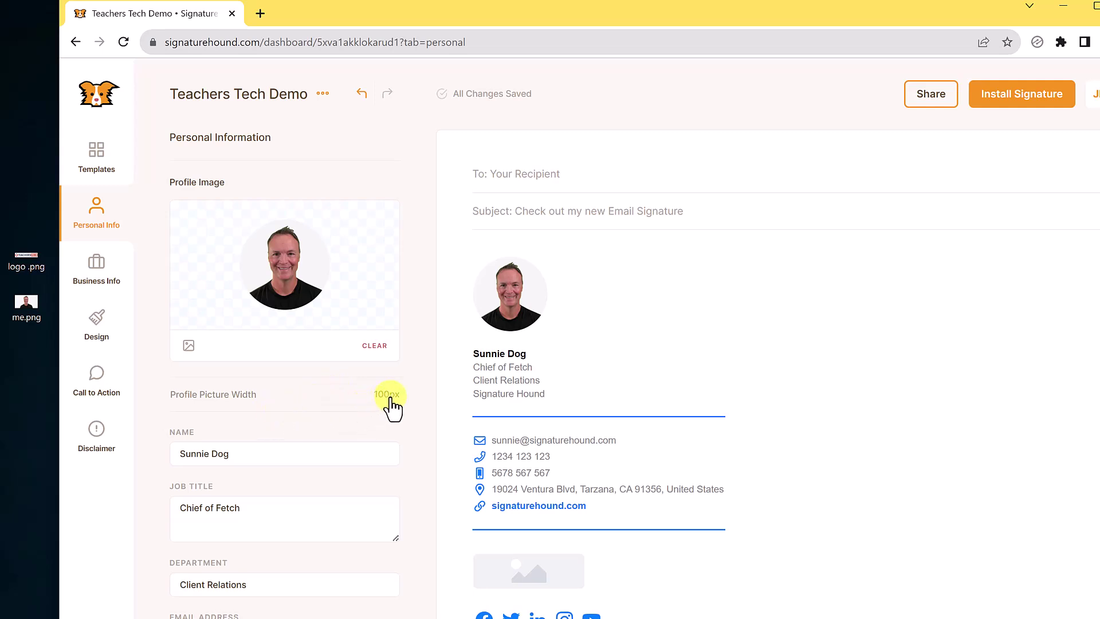
pyautogui.moveTo(246, 417)
pyautogui.mouseDown()
pyautogui.moveTo(295, 419)
pyautogui.moveTo(248, 419)
pyautogui.mouseUp()
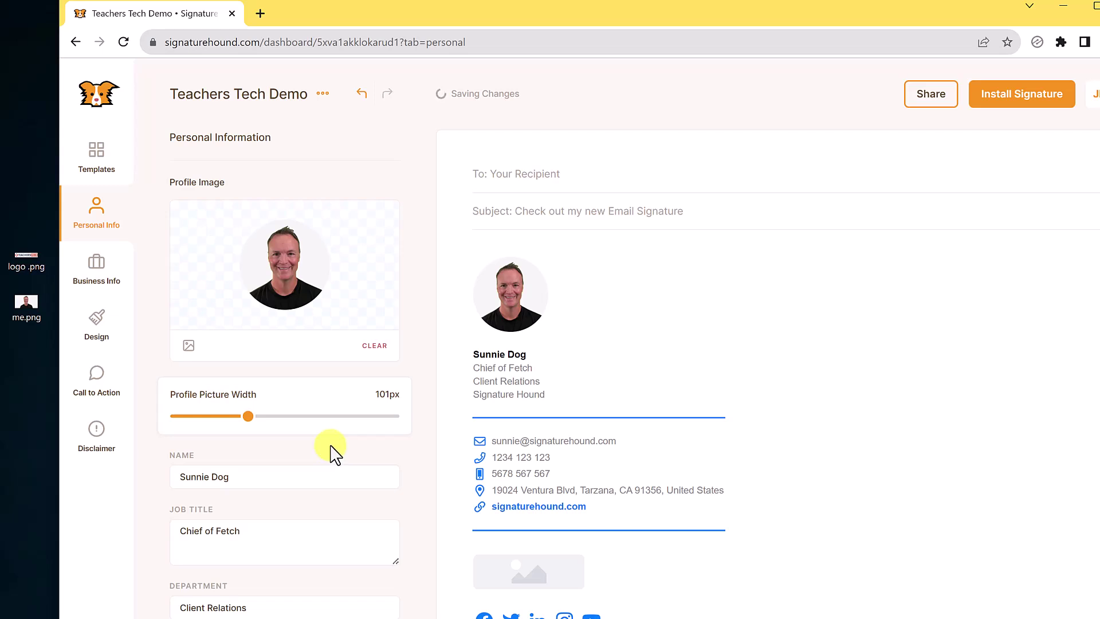
pyautogui.scroll(-3, 326, 444)
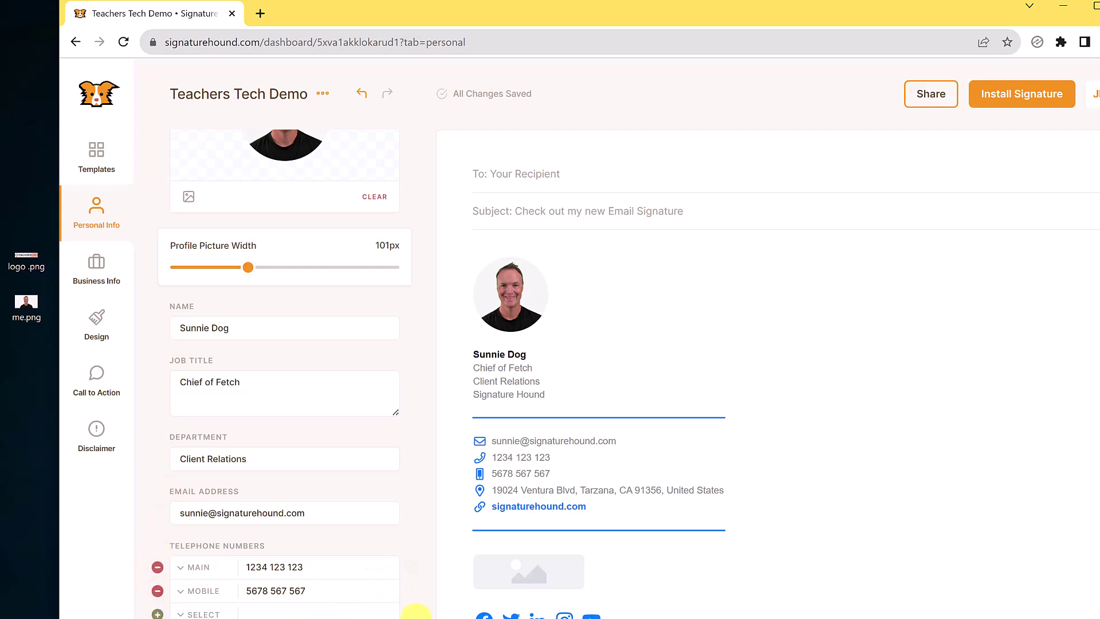
# Enter the owner's name, YouTuber title, Content Creator department and new e-mail address
pyautogui.moveTo(260, 330); pyautogui.dragTo(159, 338)
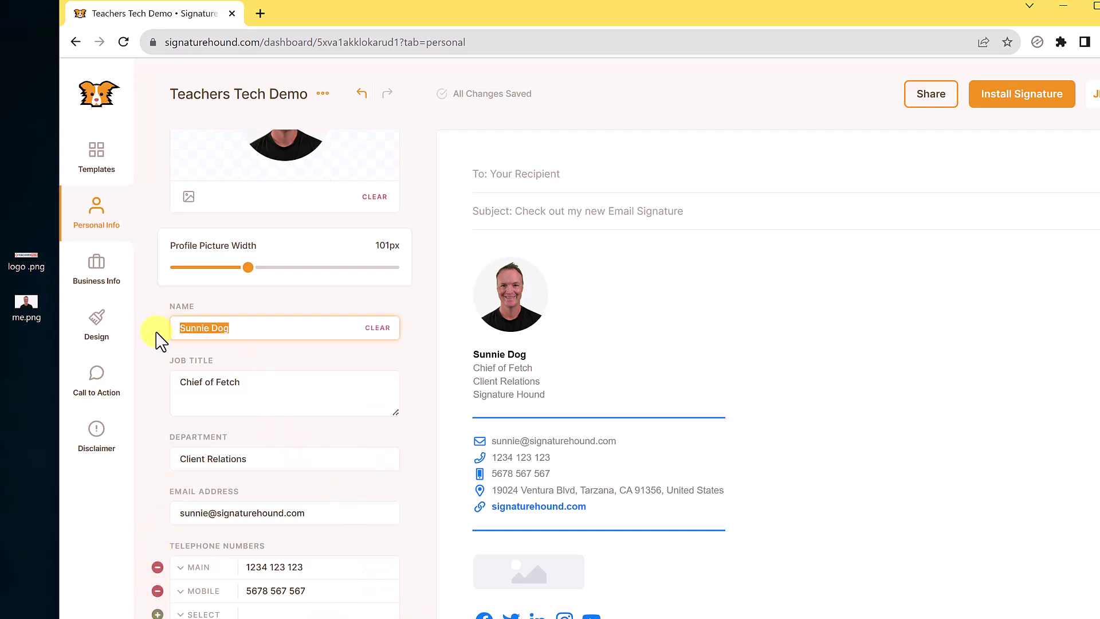
pyautogui.write('Jamie Keet')
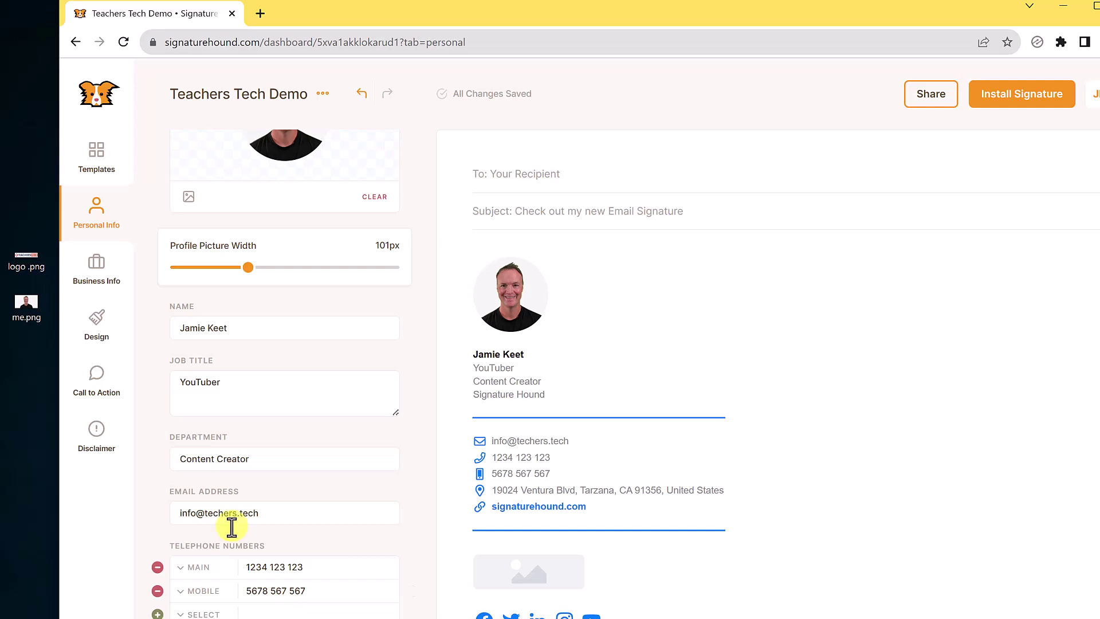
pyautogui.click(100, 270)
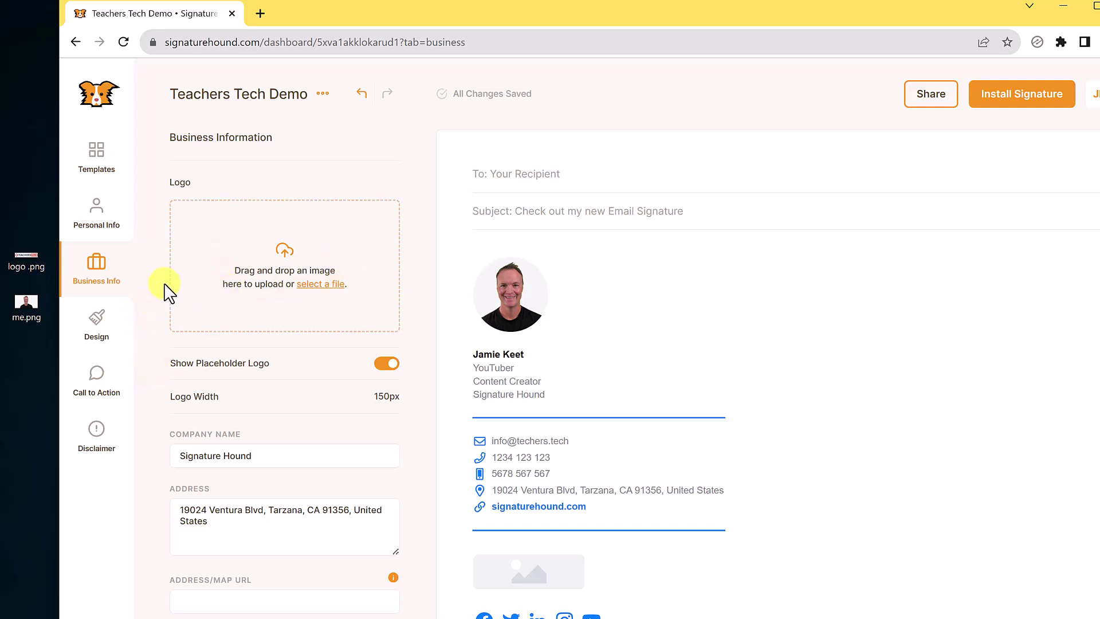
# Add logo.png as the company logo and clear the company name
pyautogui.moveTo(23, 253); pyautogui.dragTo(302, 285)
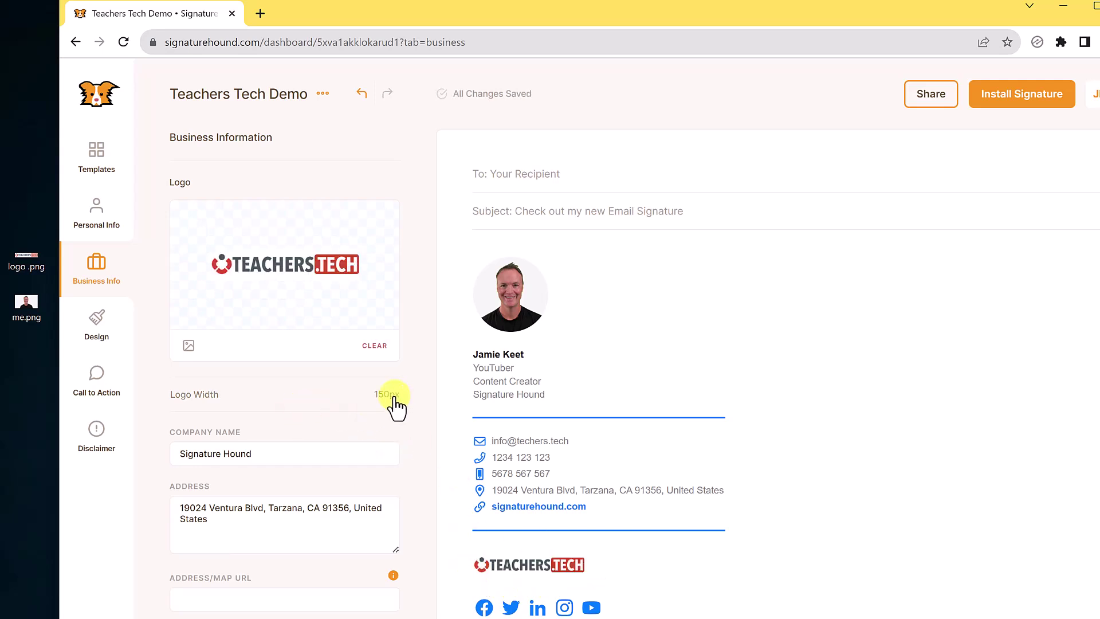
pyautogui.moveTo(395, 402)
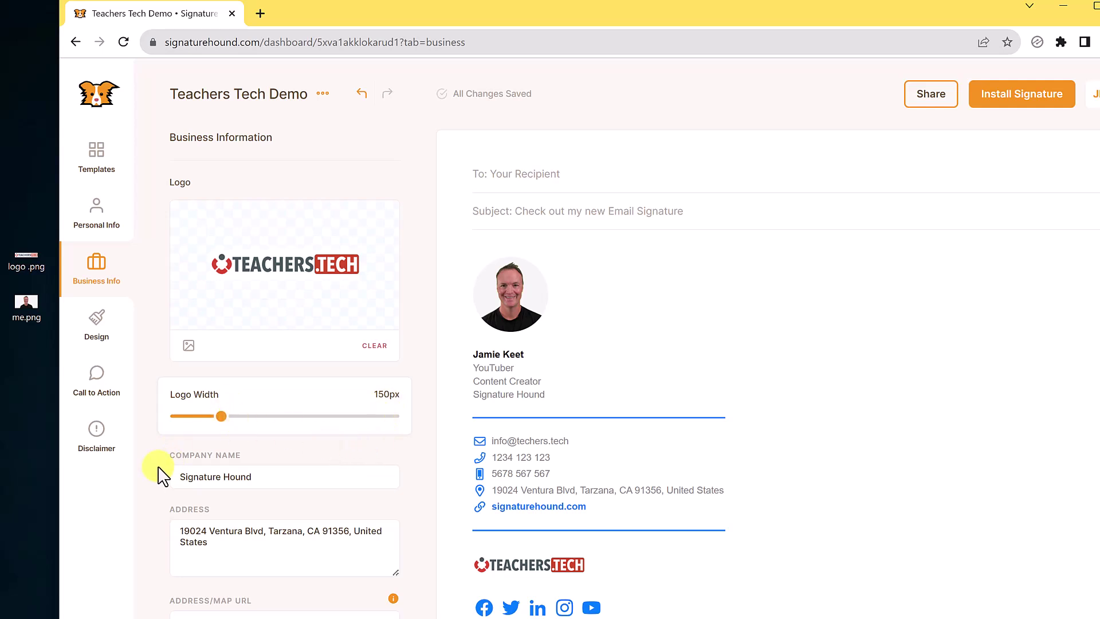
pyautogui.scroll(-1, 163, 466)
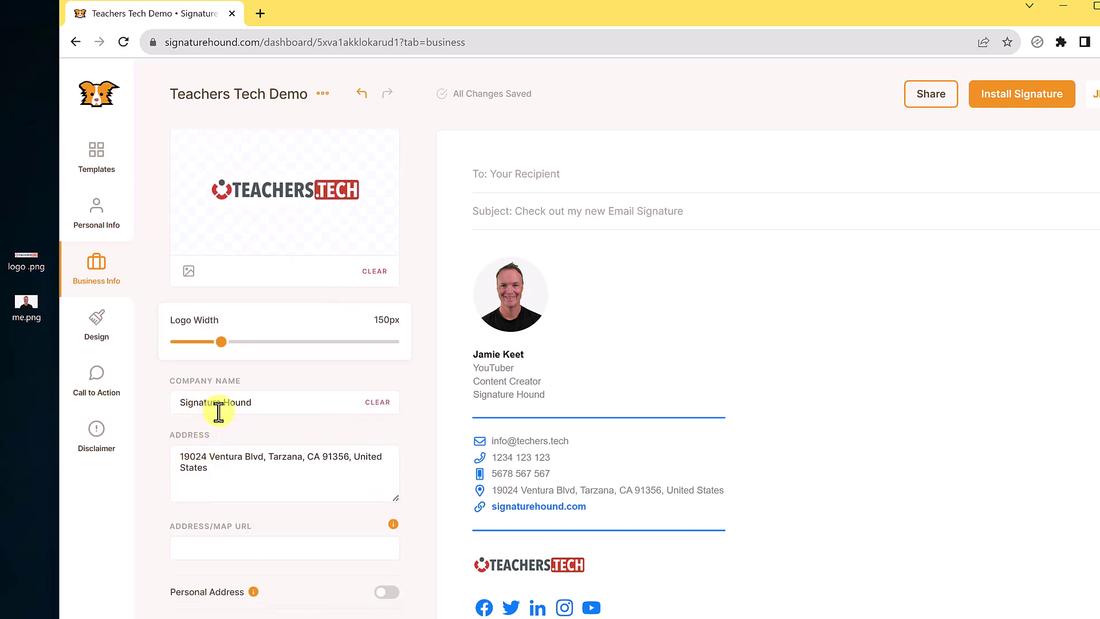
pyautogui.click(375, 406)
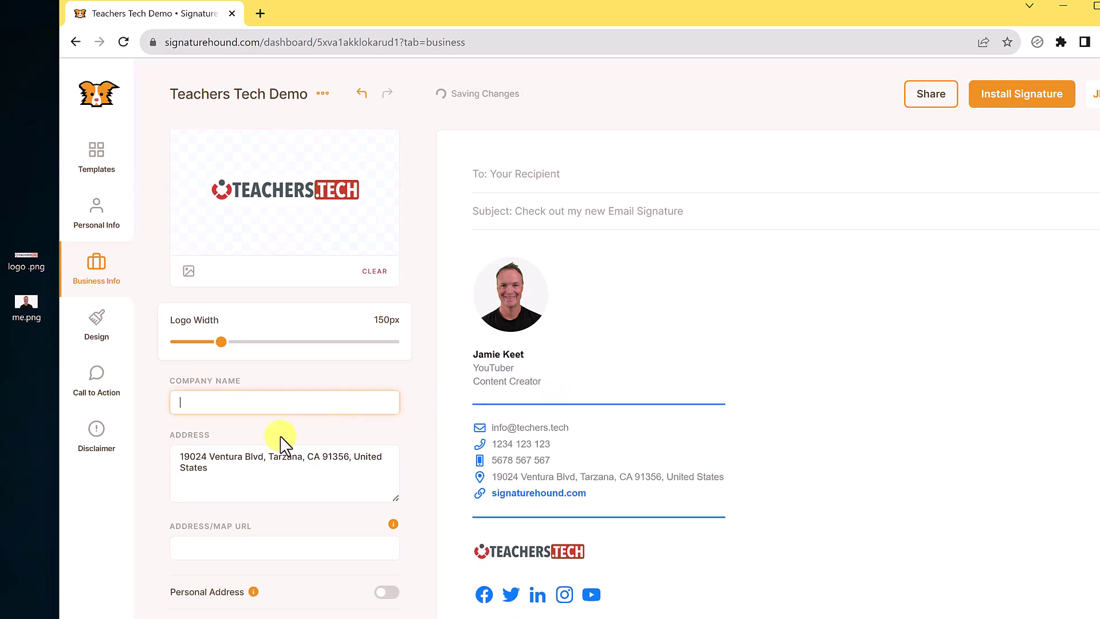
pyautogui.click(156, 456)
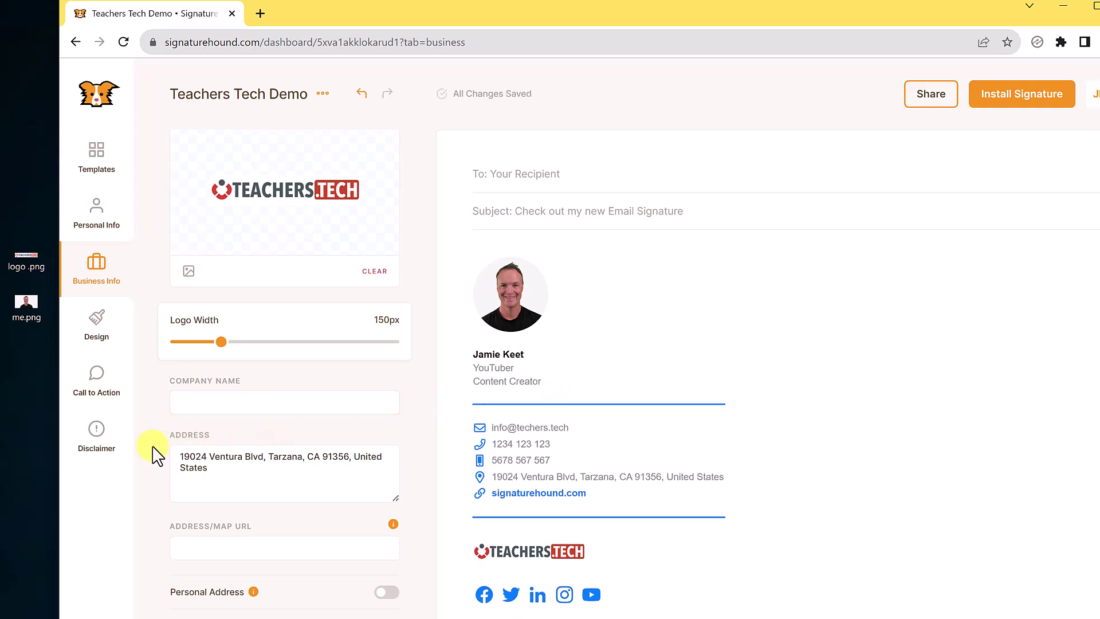
# Replace the business address in the Address field
pyautogui.scroll(-1, 160, 456)
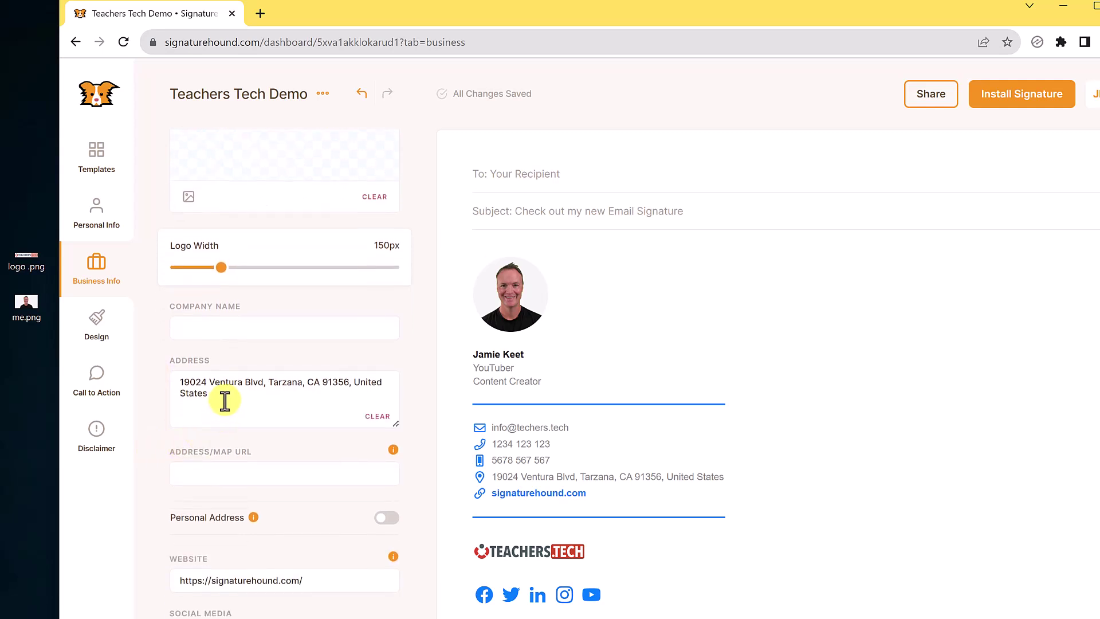
pyautogui.moveTo(224, 401); pyautogui.dragTo(171, 383)
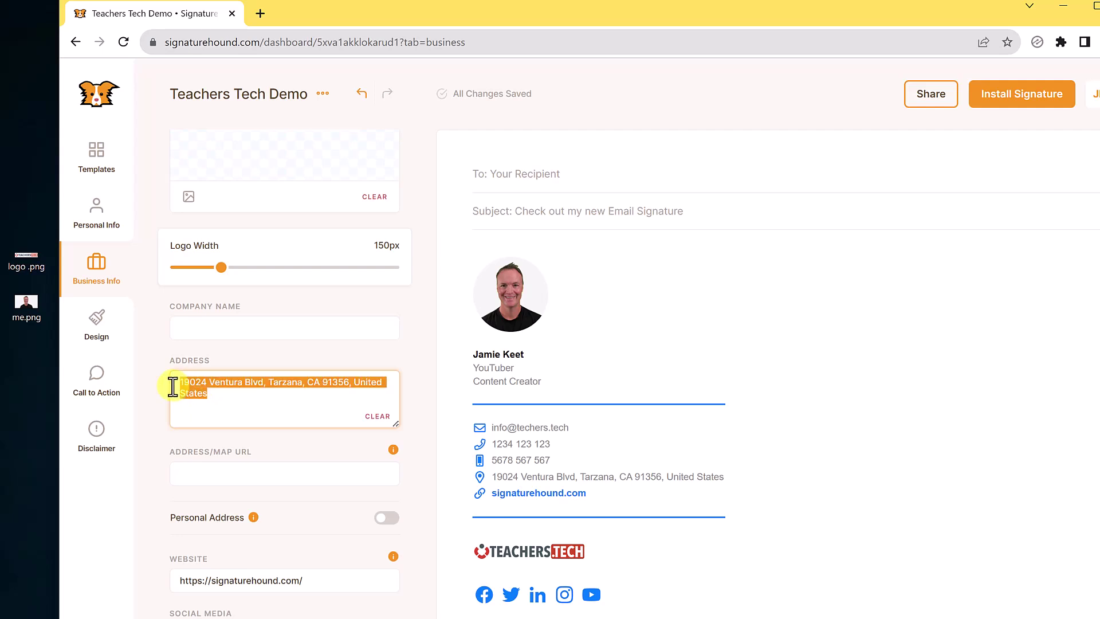
pyautogui.click(150, 408)
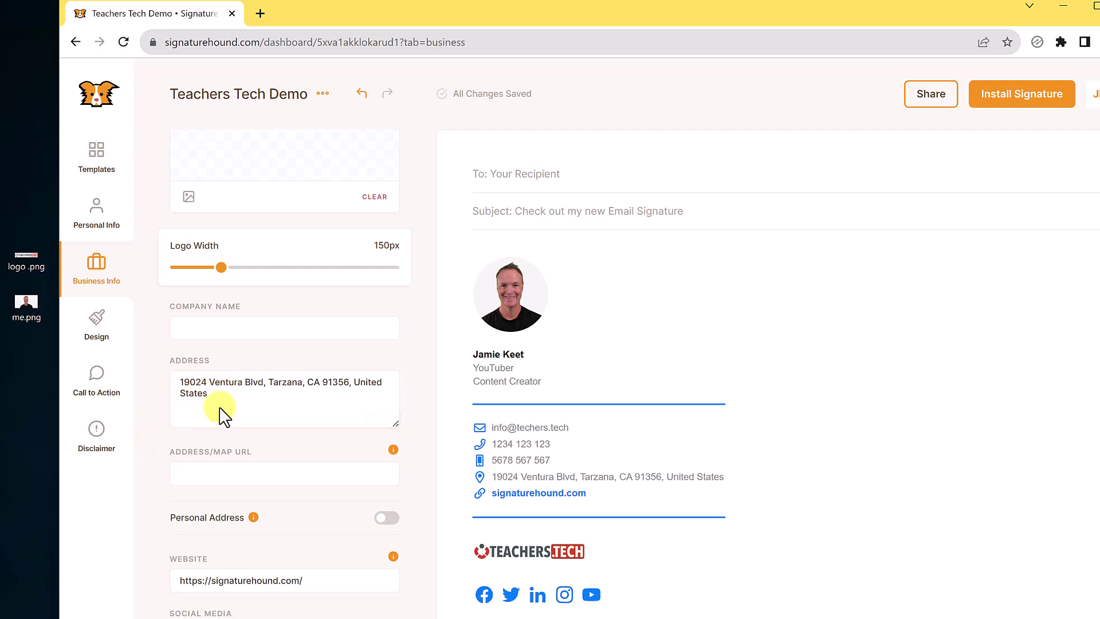
pyautogui.scroll(-3, 240, 405)
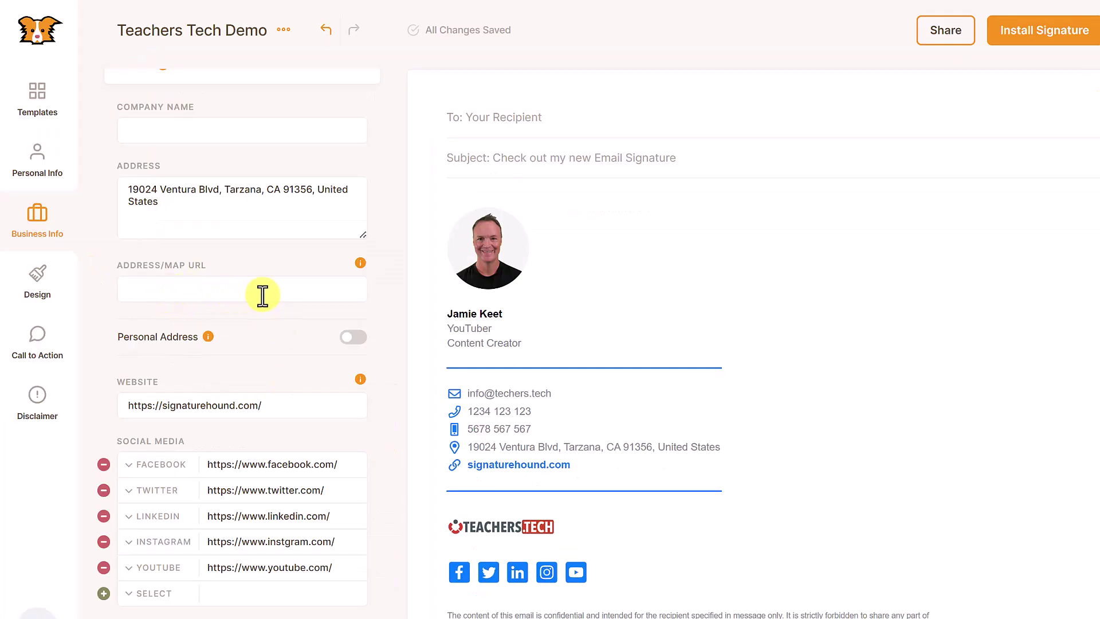
pyautogui.moveTo(359, 267)
pyautogui.moveTo(210, 340)
pyautogui.scroll(-2, 272, 363)
pyautogui.moveTo(361, 300)
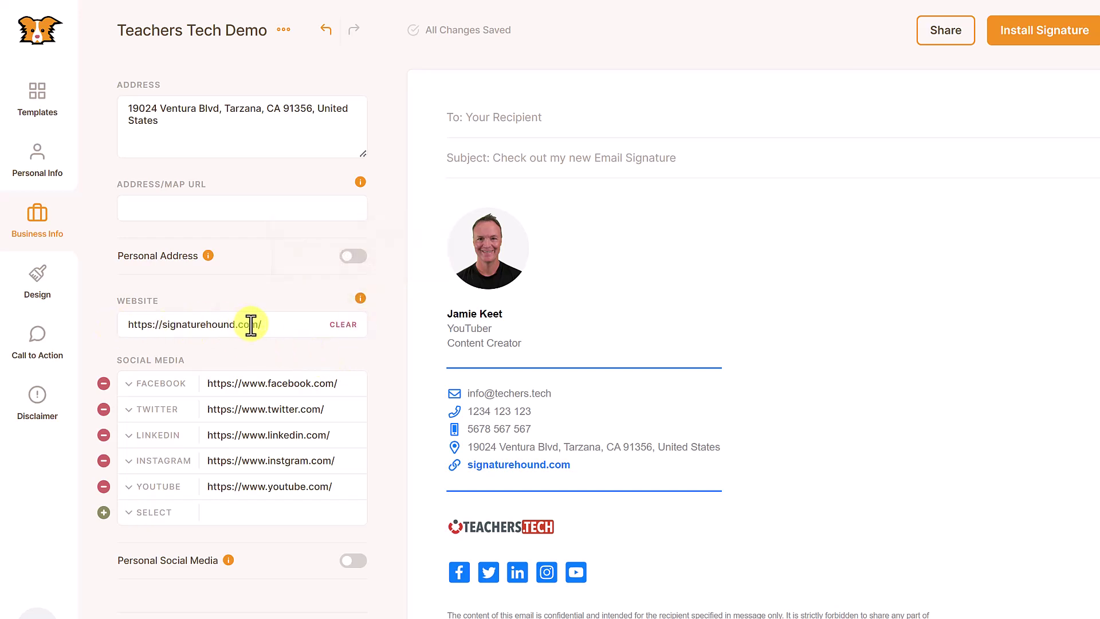
pyautogui.moveTo(263, 325); pyautogui.dragTo(116, 321)
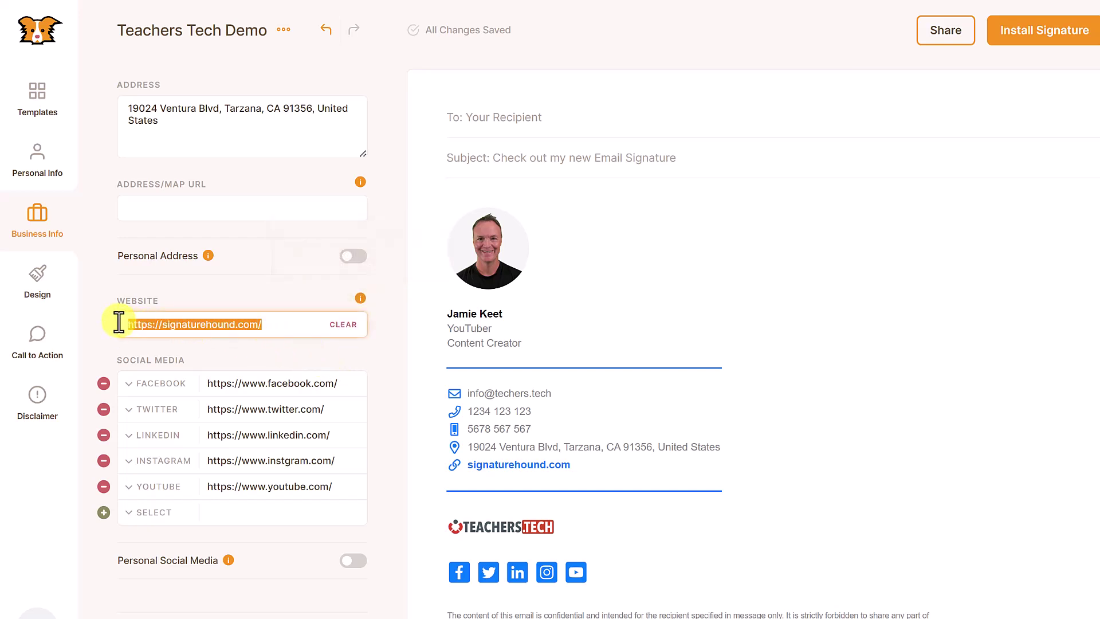
pyautogui.write('https://teachers.tech/')
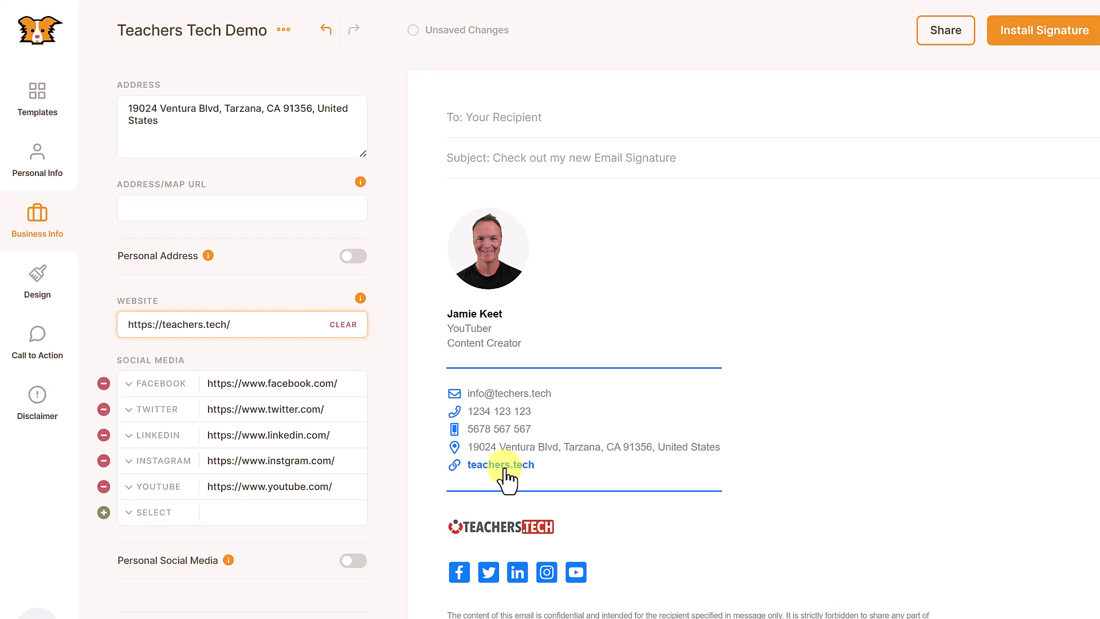
pyautogui.click(403, 449)
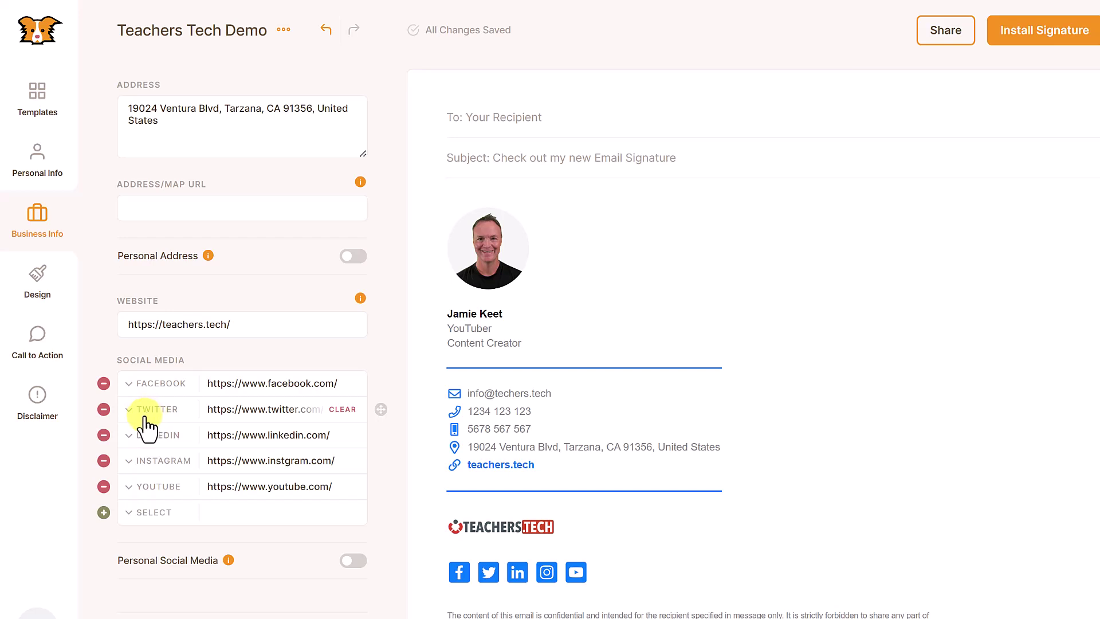
# Remove the Twitter, Facebook, LinkedIn and Instagram links
pyautogui.click(103, 409)
pyautogui.click(104, 409)
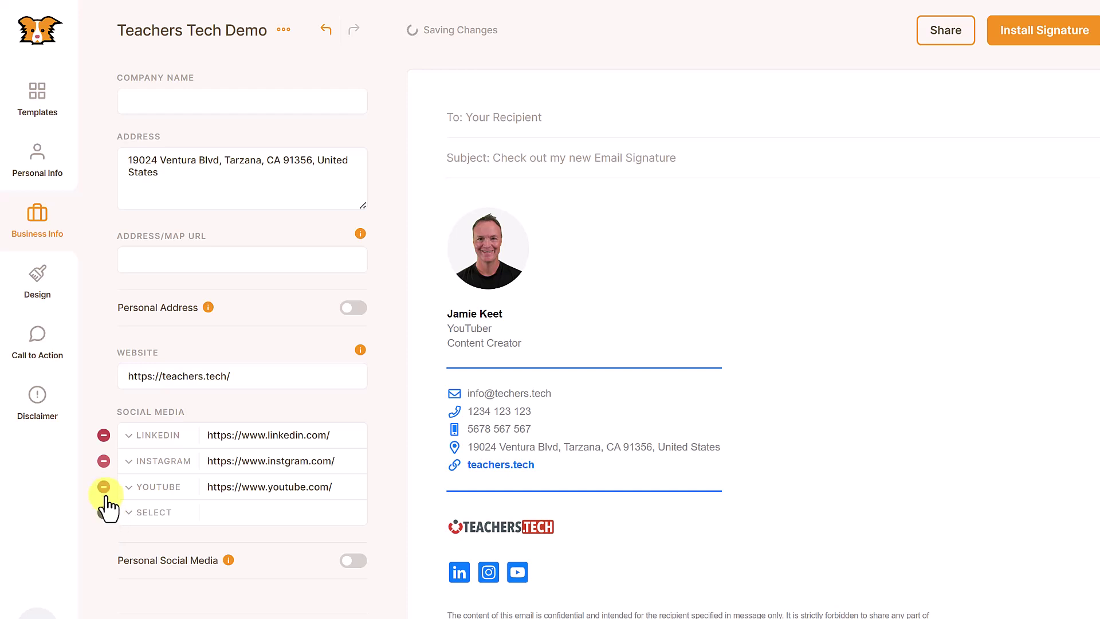
pyautogui.click(103, 436)
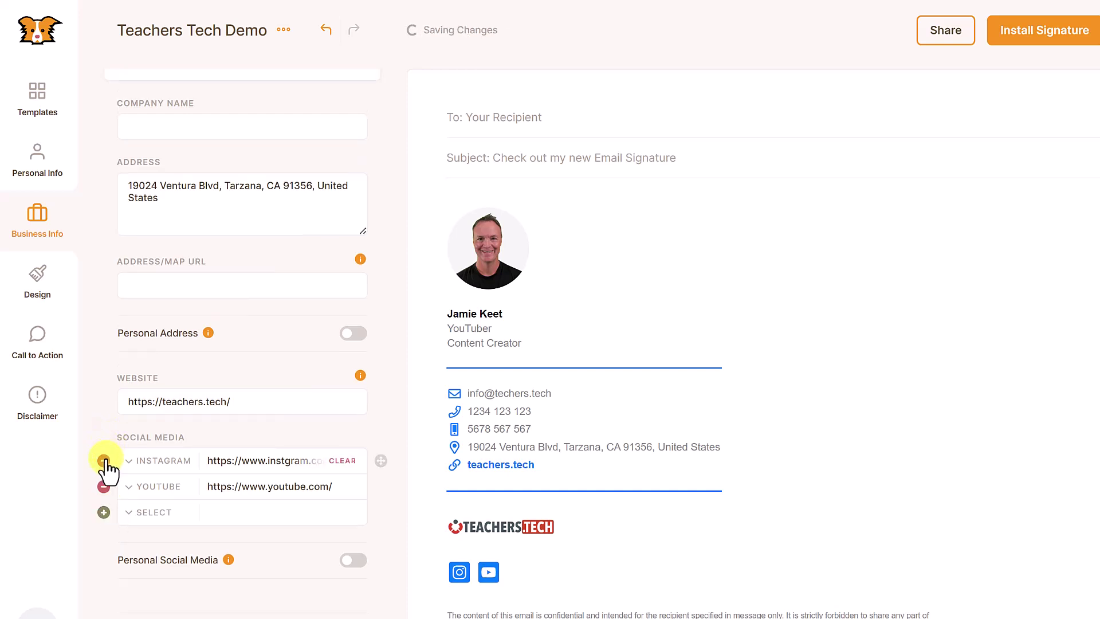
pyautogui.click(103, 461)
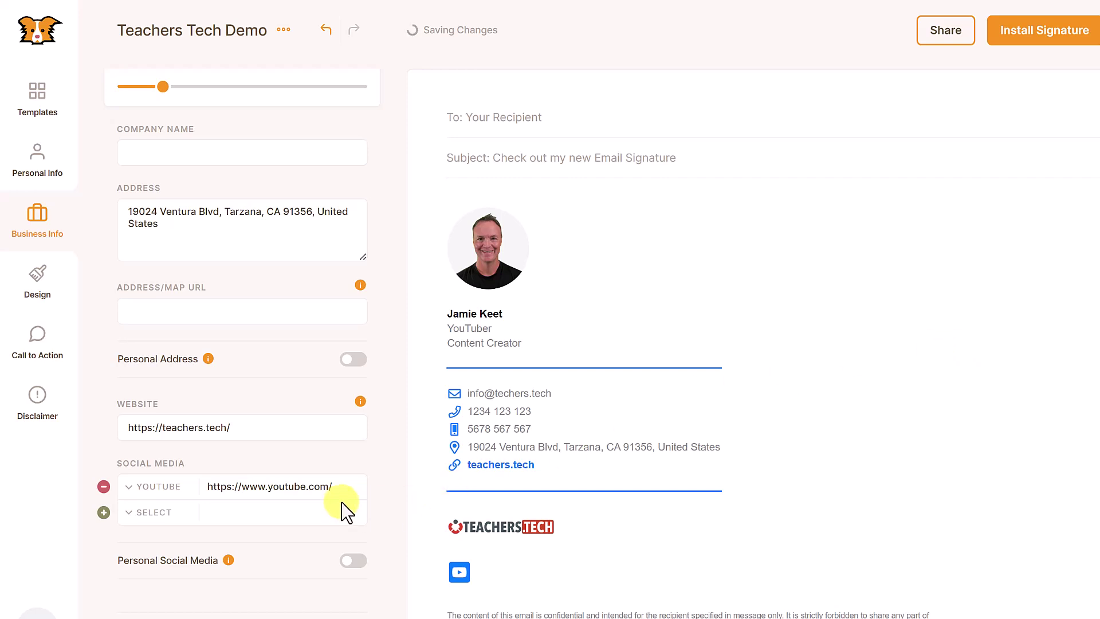
# Replace the YouTube link with the channel's URL
pyautogui.click(330, 486)
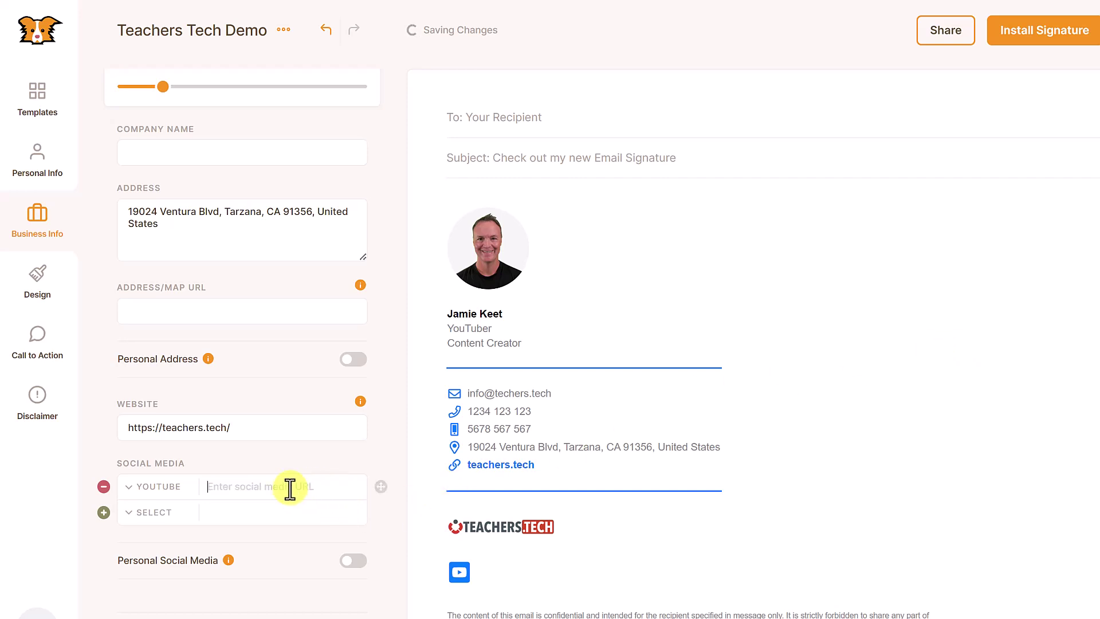
pyautogui.write('https://www.youtube.com/@teacherstech')
pyautogui.click(286, 562)
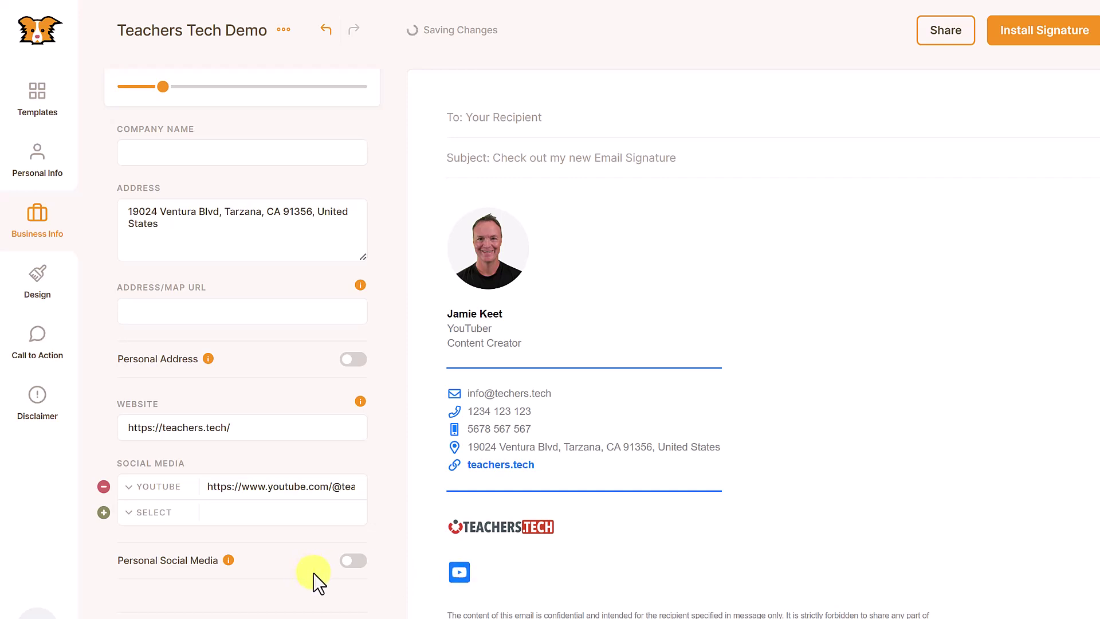
pyautogui.moveTo(229, 561)
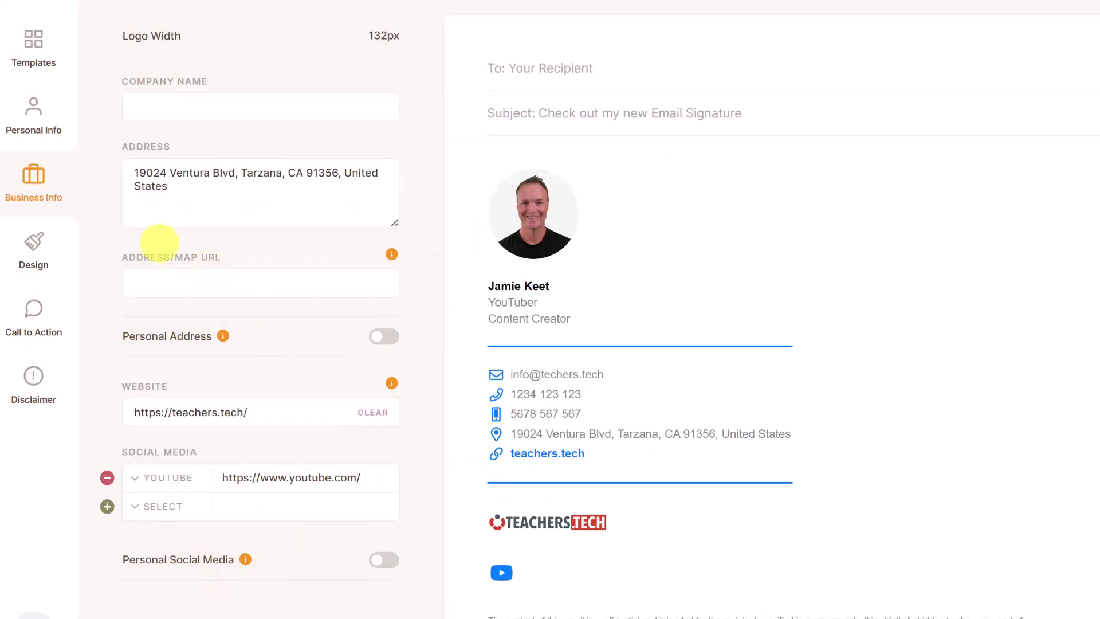
# In Design, keep contact icons shown and set their type to round filled
pyautogui.click(39, 243)
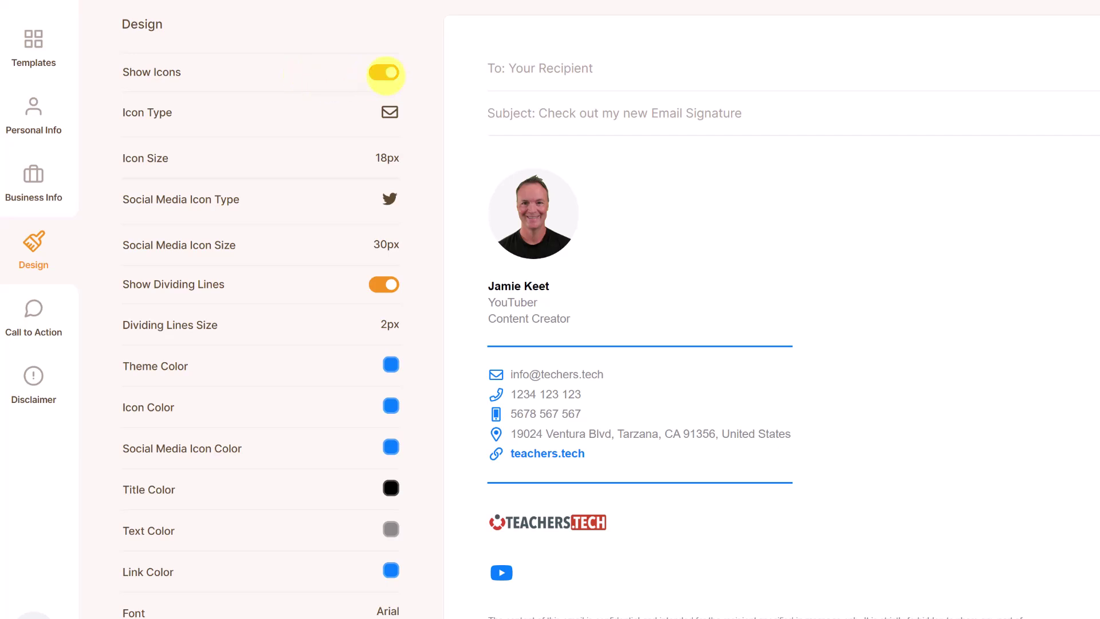
pyautogui.click(384, 73)
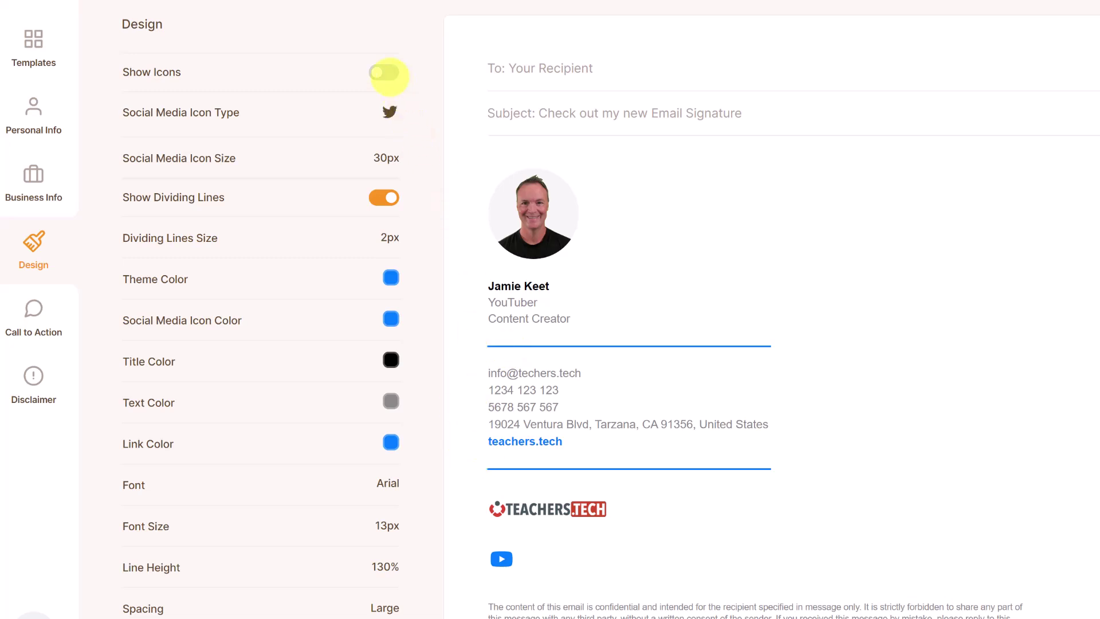
pyautogui.click(385, 73)
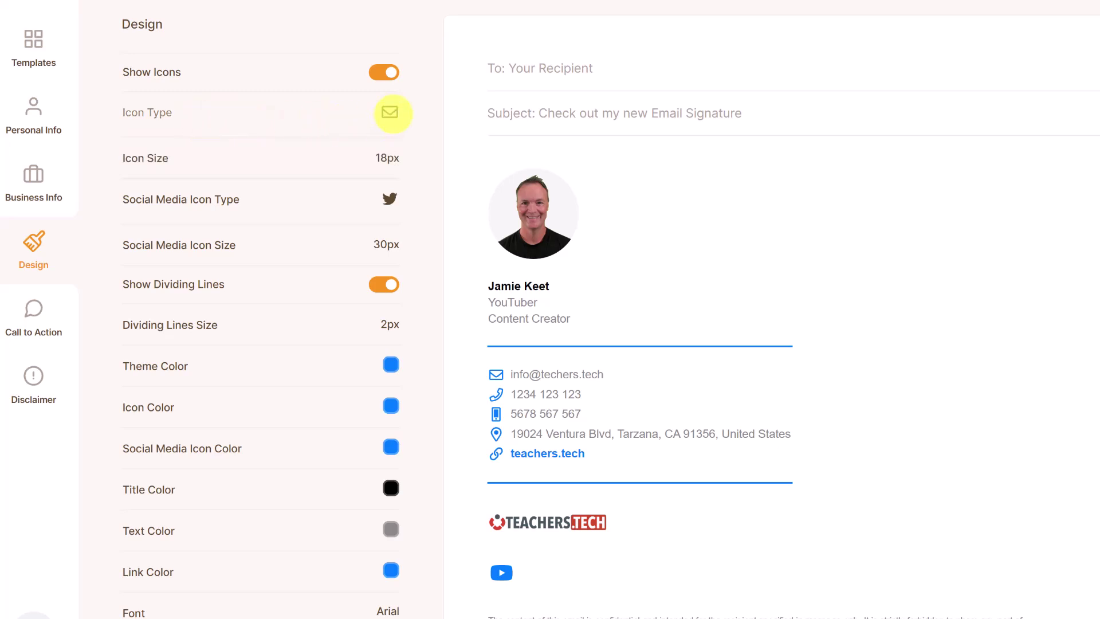
pyautogui.click(390, 112)
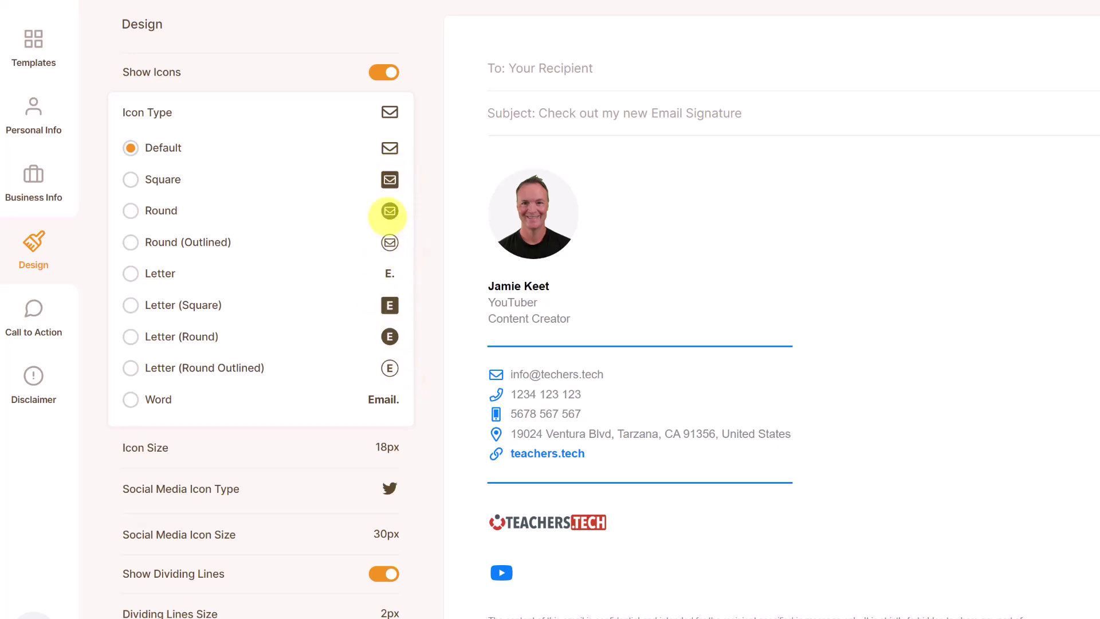
pyautogui.click(390, 212)
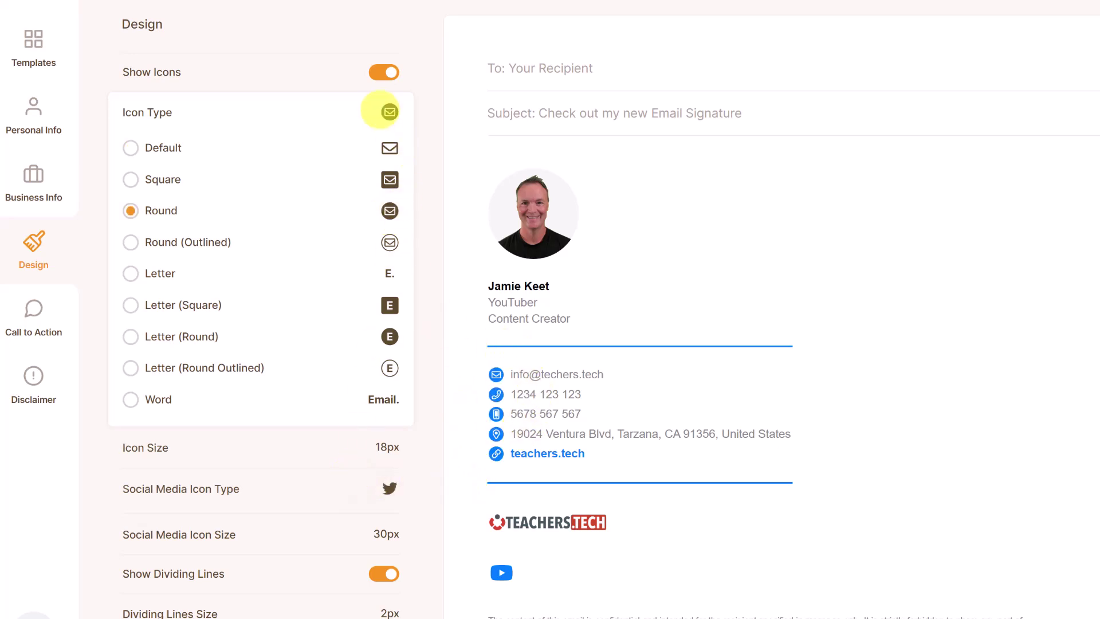
pyautogui.click(389, 112)
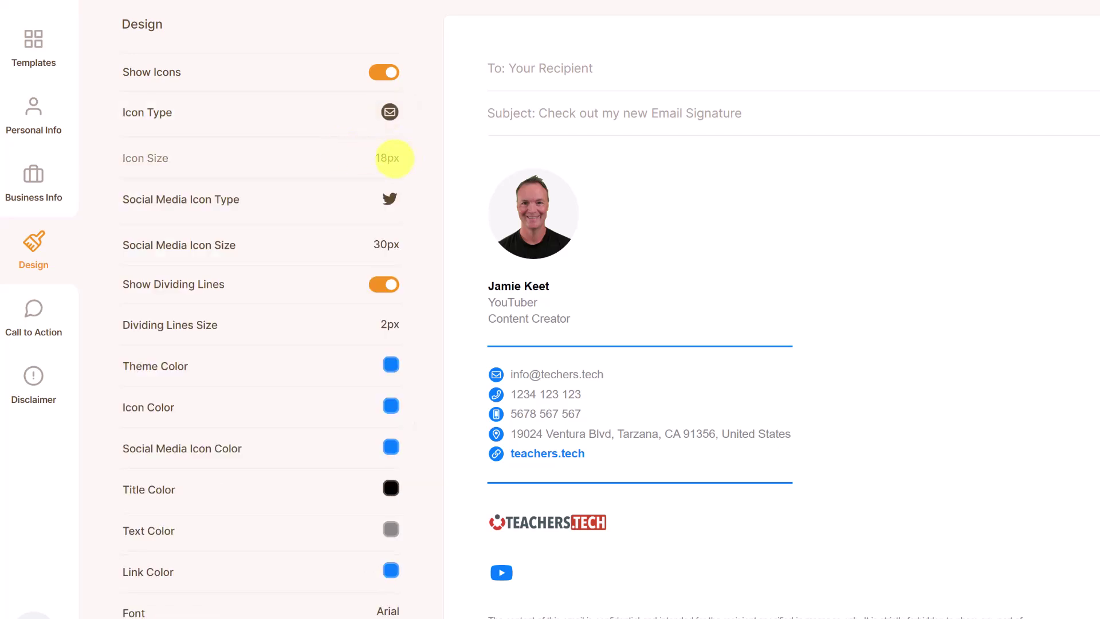
pyautogui.click(393, 158)
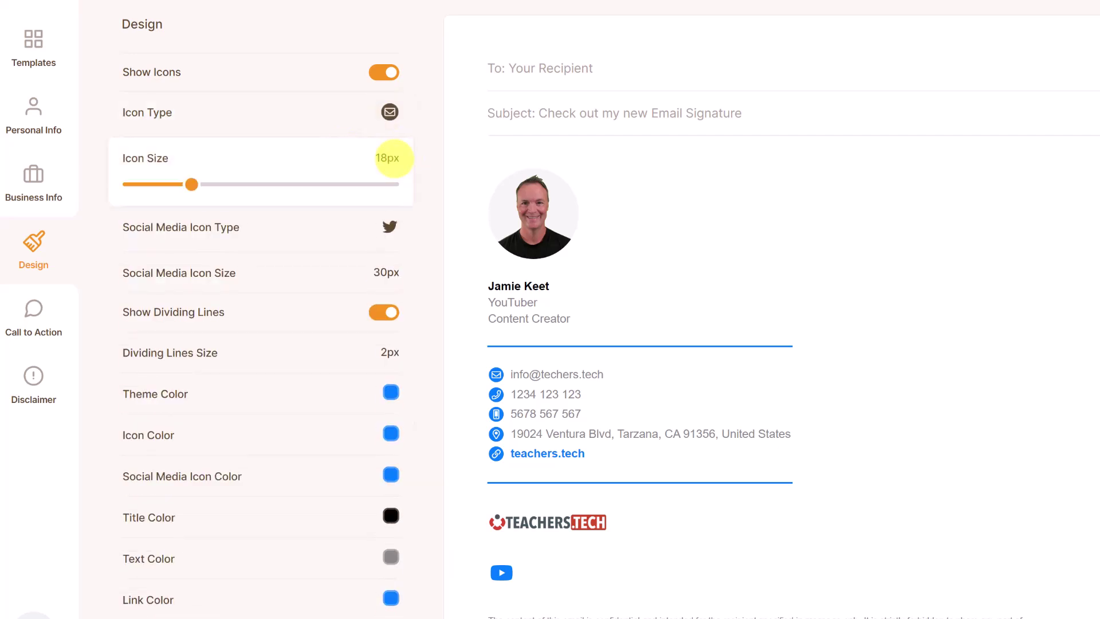
pyautogui.click(387, 158)
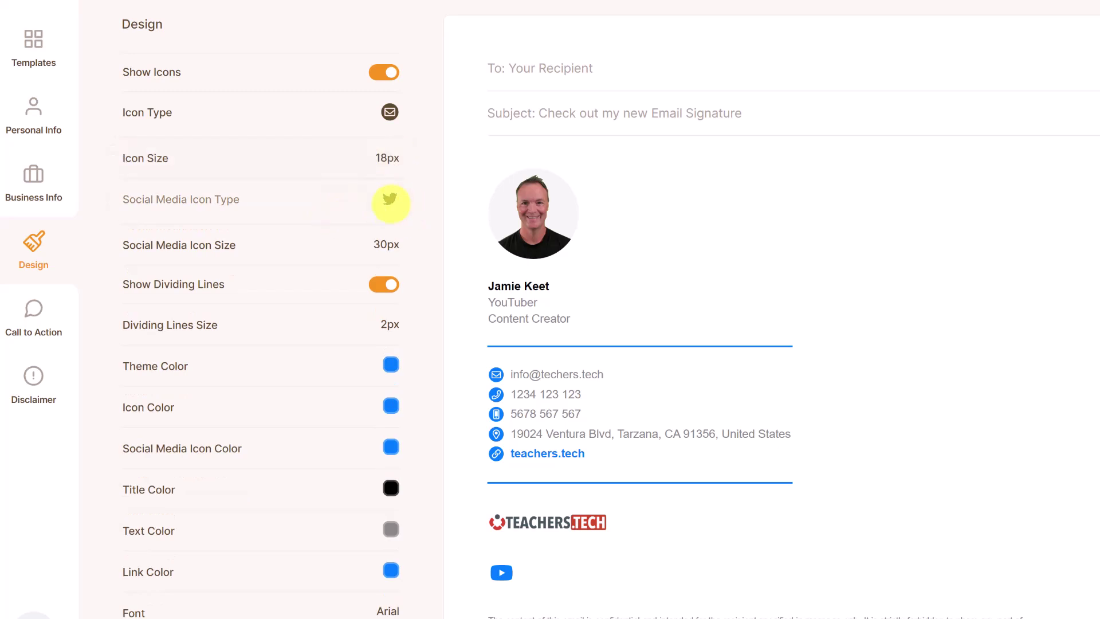
# Set the social media icon type to Round and keep dividing lines shown
pyautogui.click(391, 200)
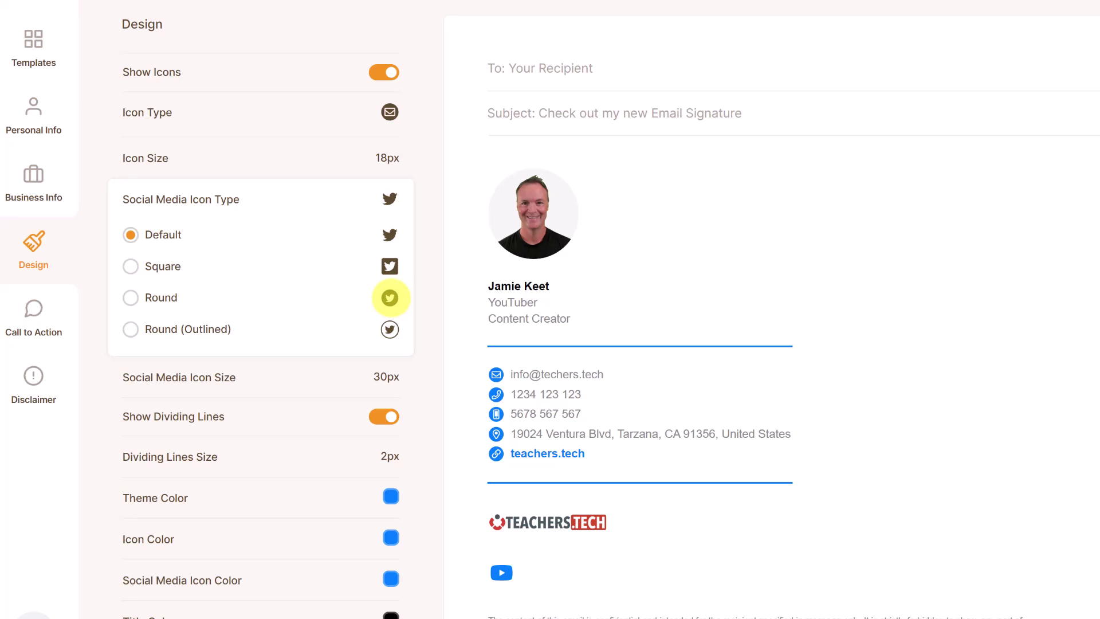
pyautogui.click(390, 298)
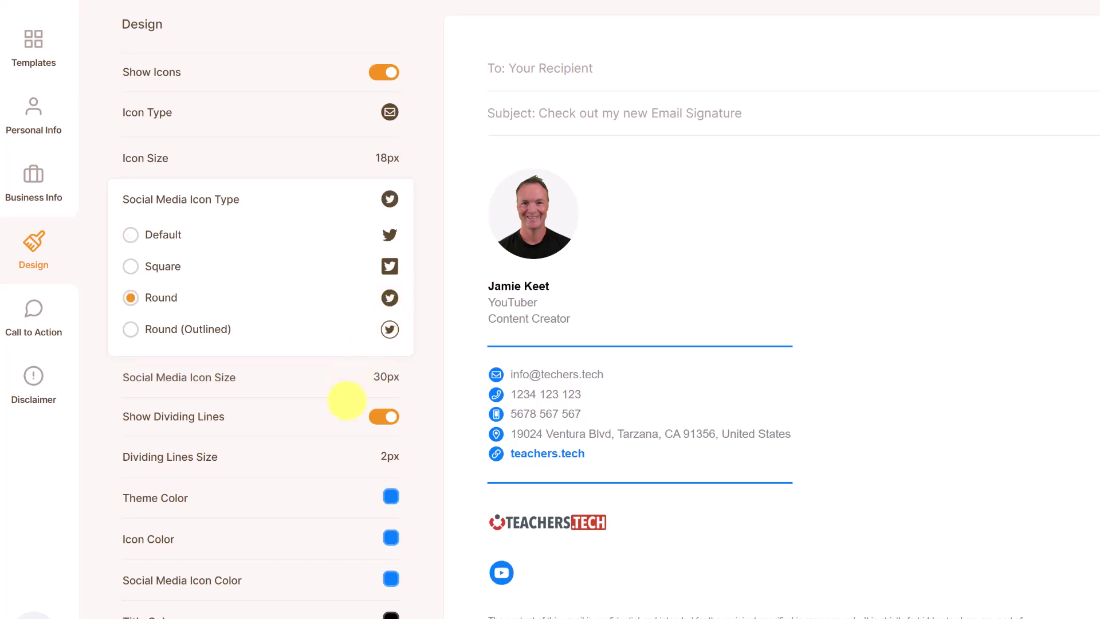
pyautogui.click(391, 199)
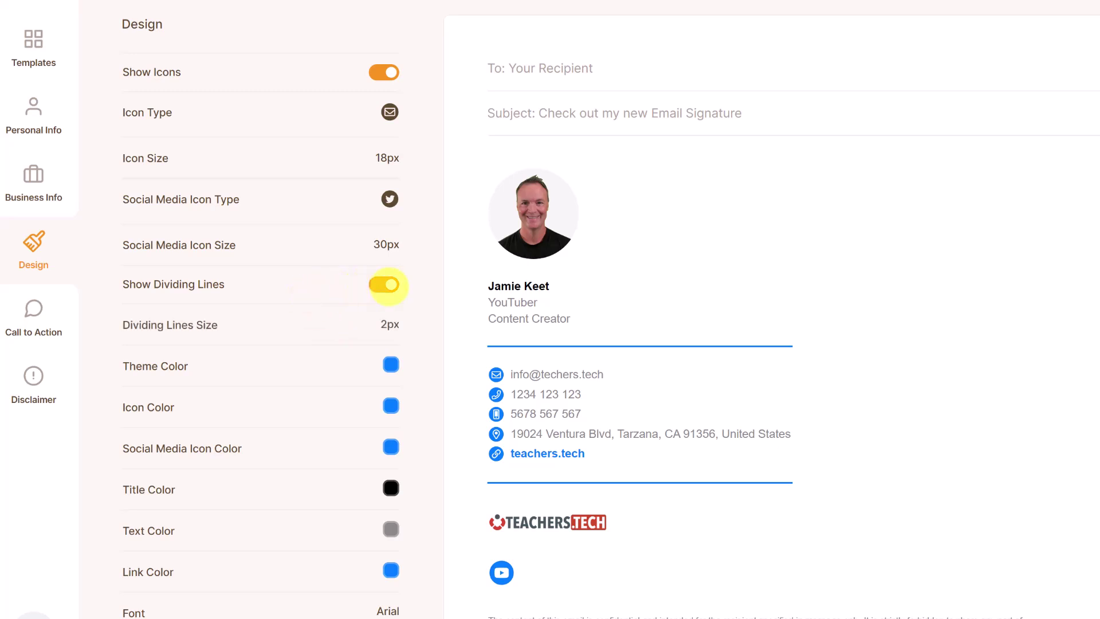
pyautogui.click(387, 285)
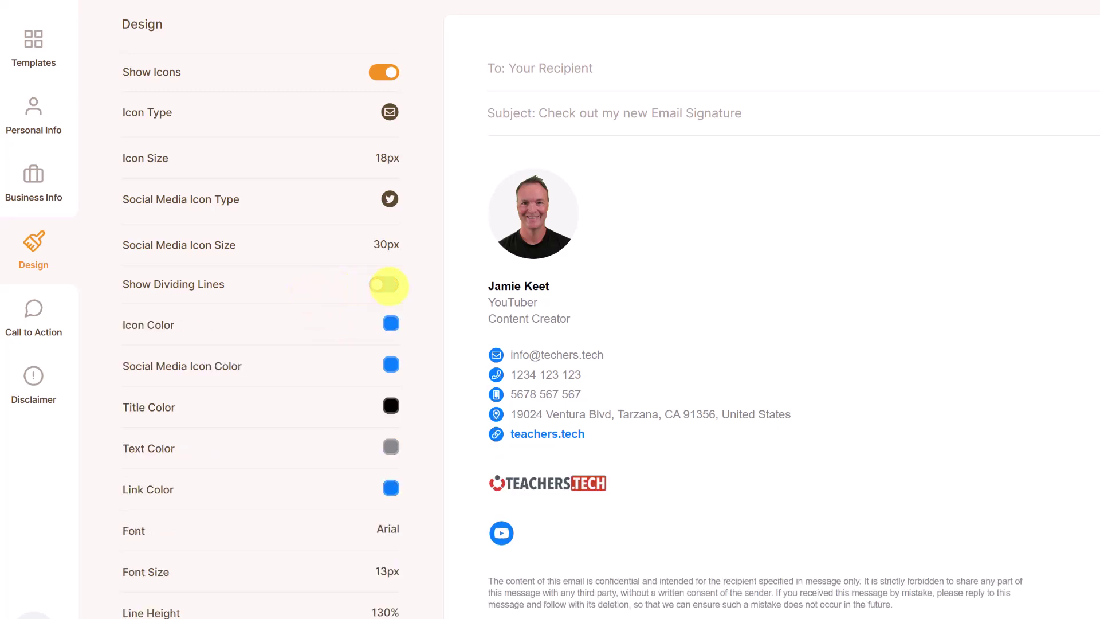
pyautogui.click(385, 285)
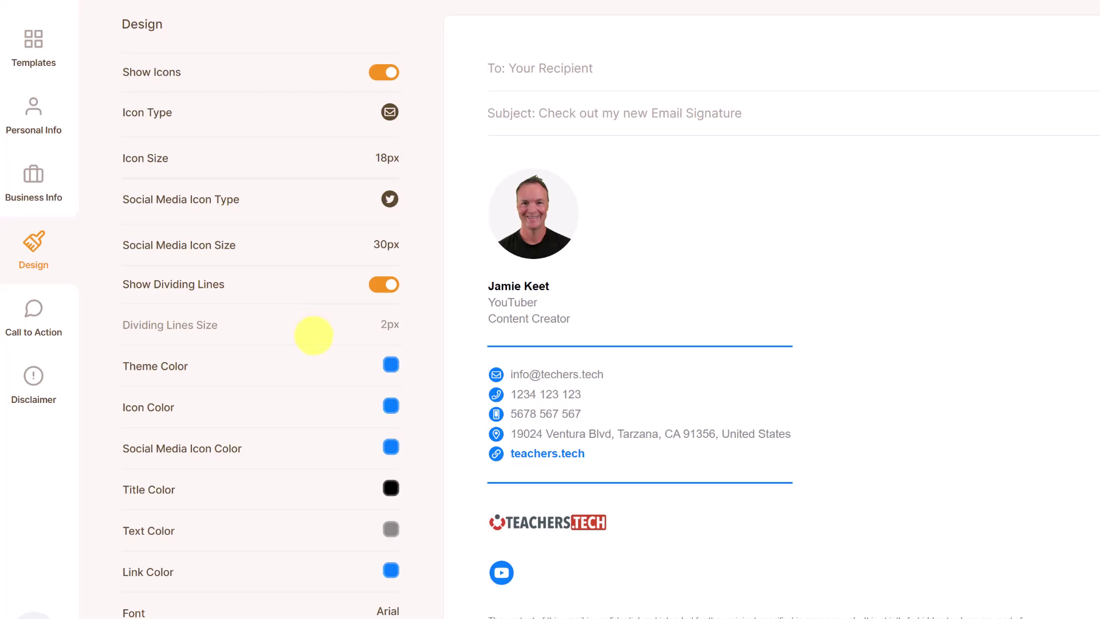
pyautogui.scroll(-2, 313, 335)
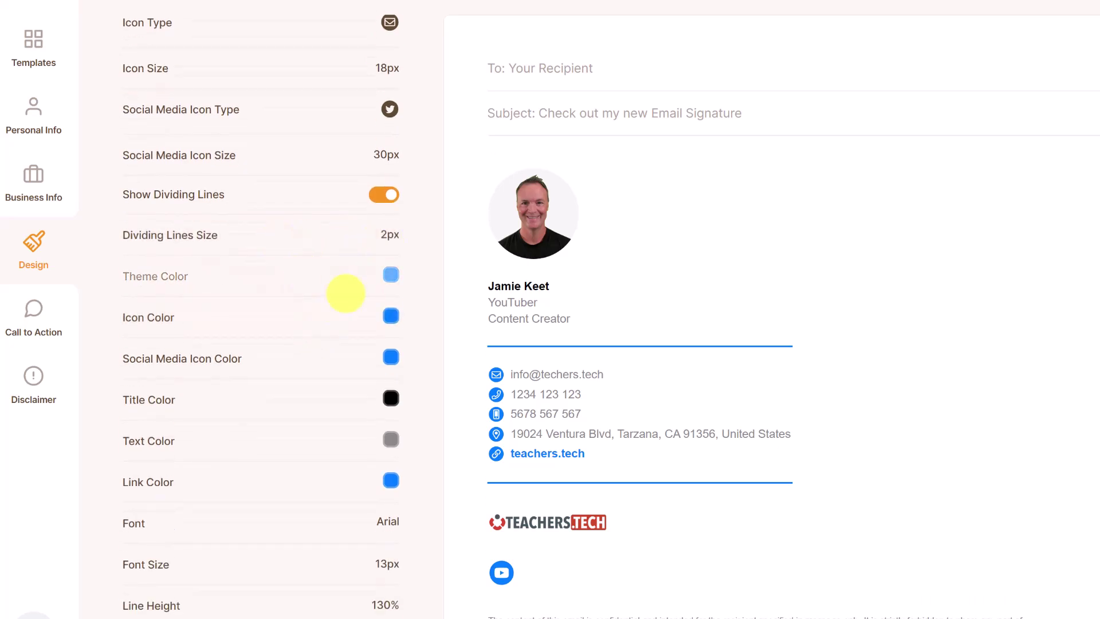
# Set the theme colour to the vivid red #DA1D21 and copy its hex code
pyautogui.click(391, 275)
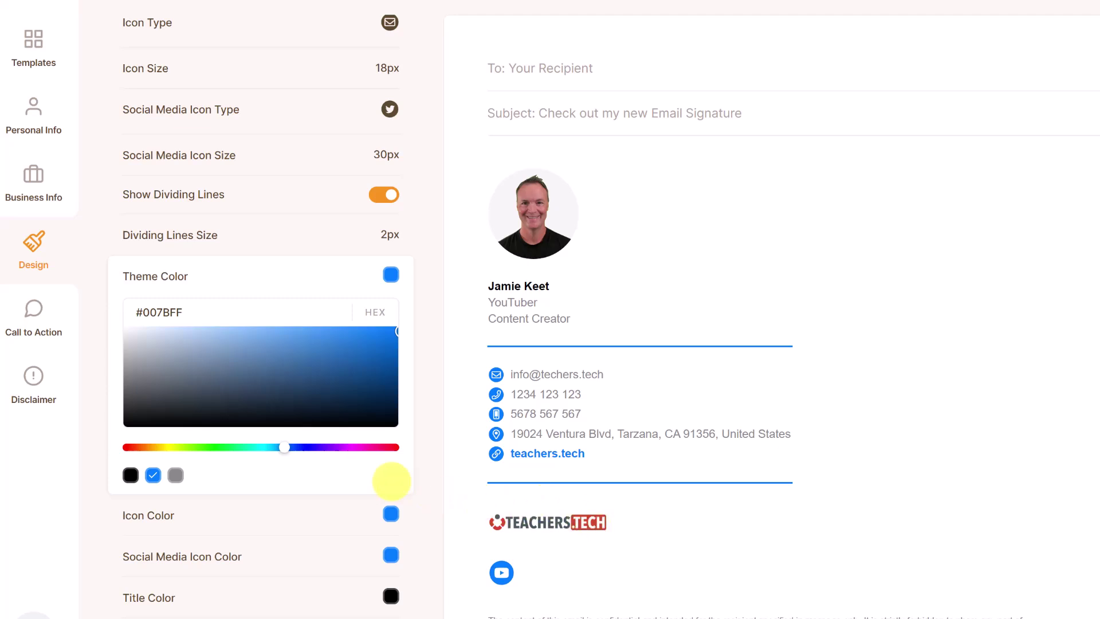
pyautogui.click(397, 447)
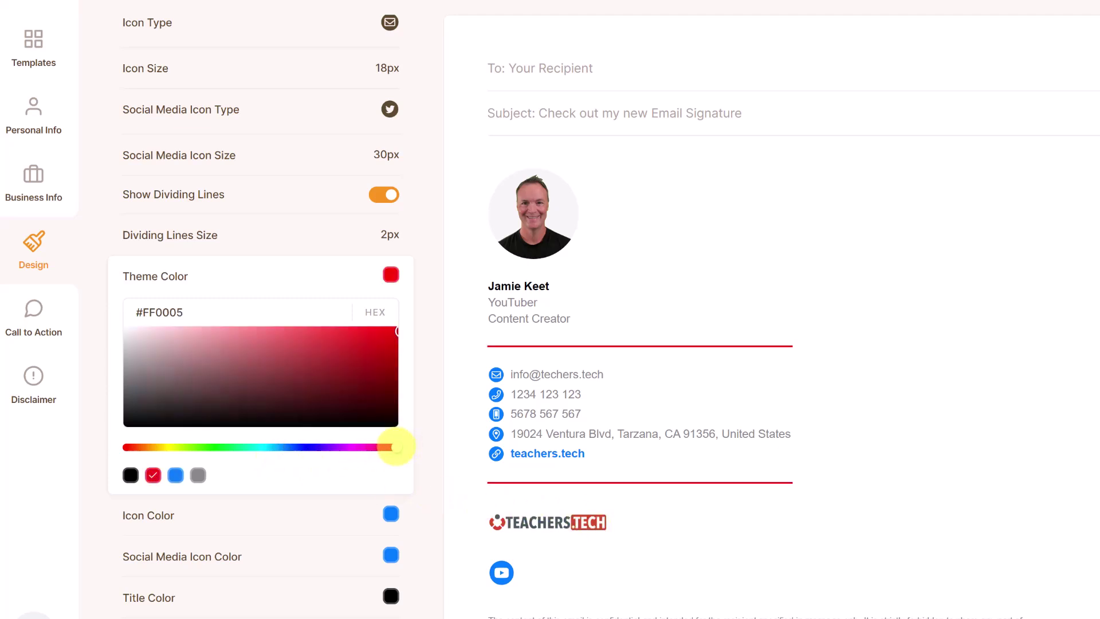
pyautogui.click(390, 405)
pyautogui.moveTo(387, 383); pyautogui.dragTo(365, 344)
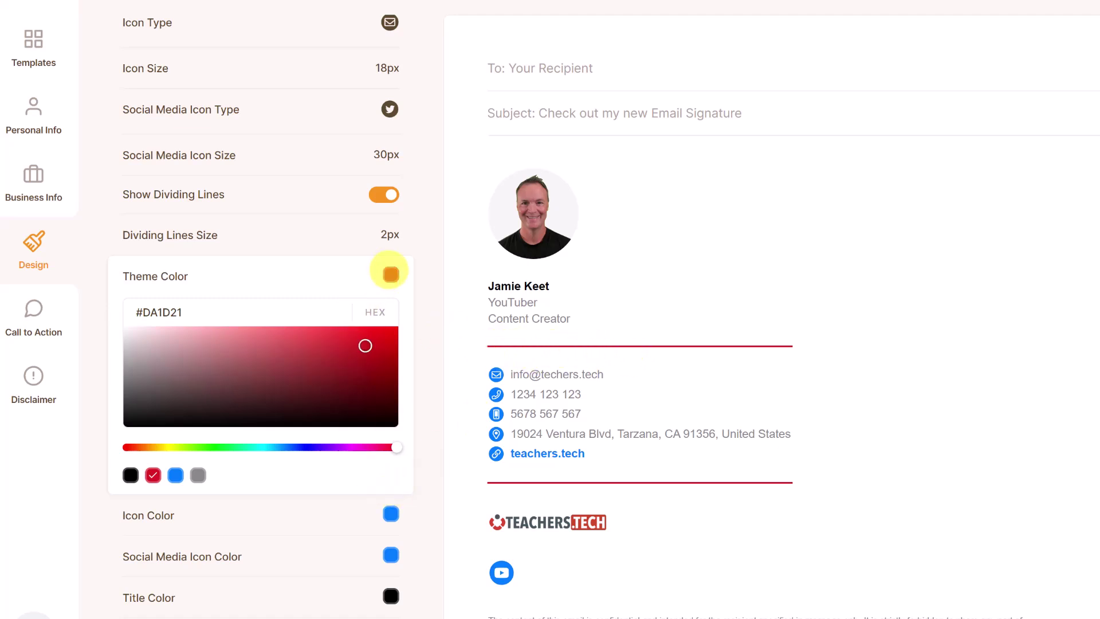
pyautogui.click(390, 274)
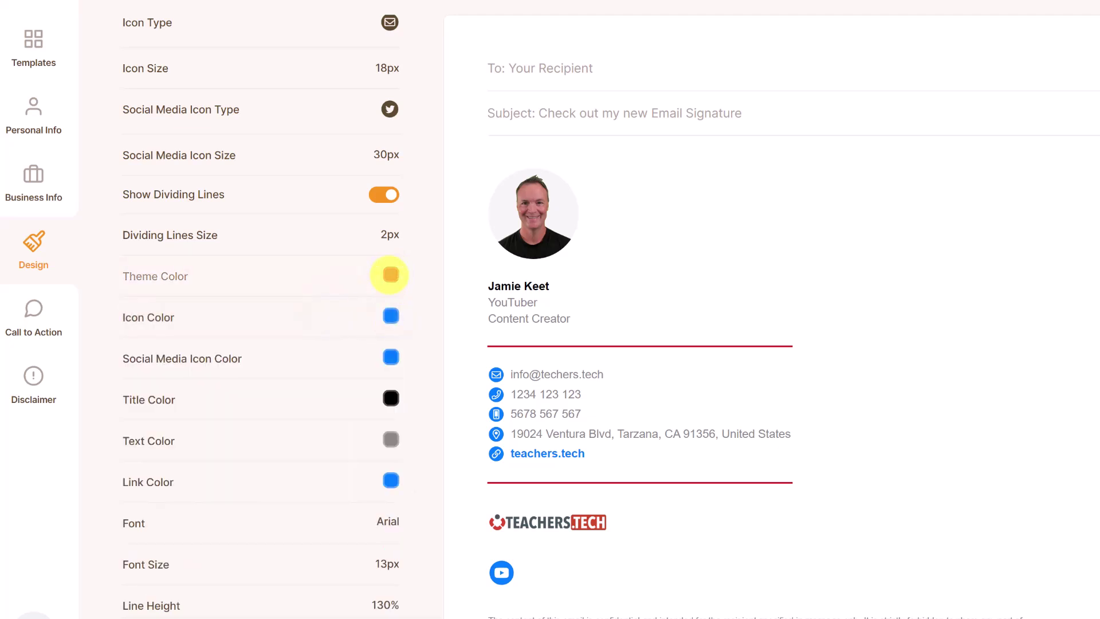
pyautogui.click(390, 274)
pyautogui.moveTo(184, 313); pyautogui.dragTo(131, 309)
pyautogui.hotkey('ctrl', 'c')
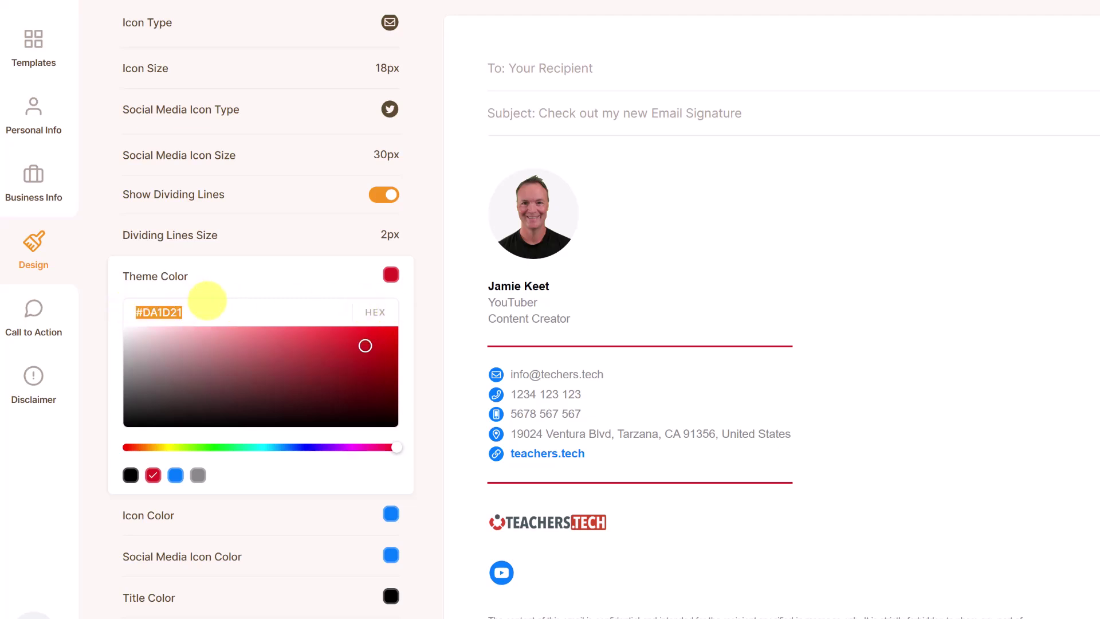
pyautogui.click(390, 275)
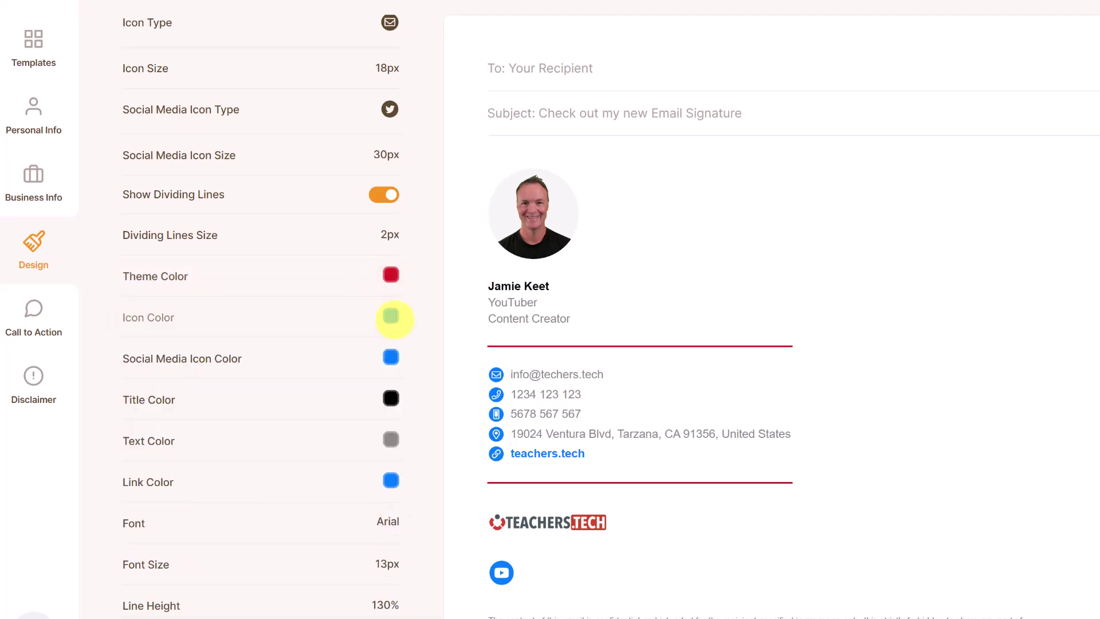
# Set the icon colour and social media icon colour to #DA1D21
pyautogui.click(391, 316)
pyautogui.moveTo(191, 351); pyautogui.dragTo(94, 349)
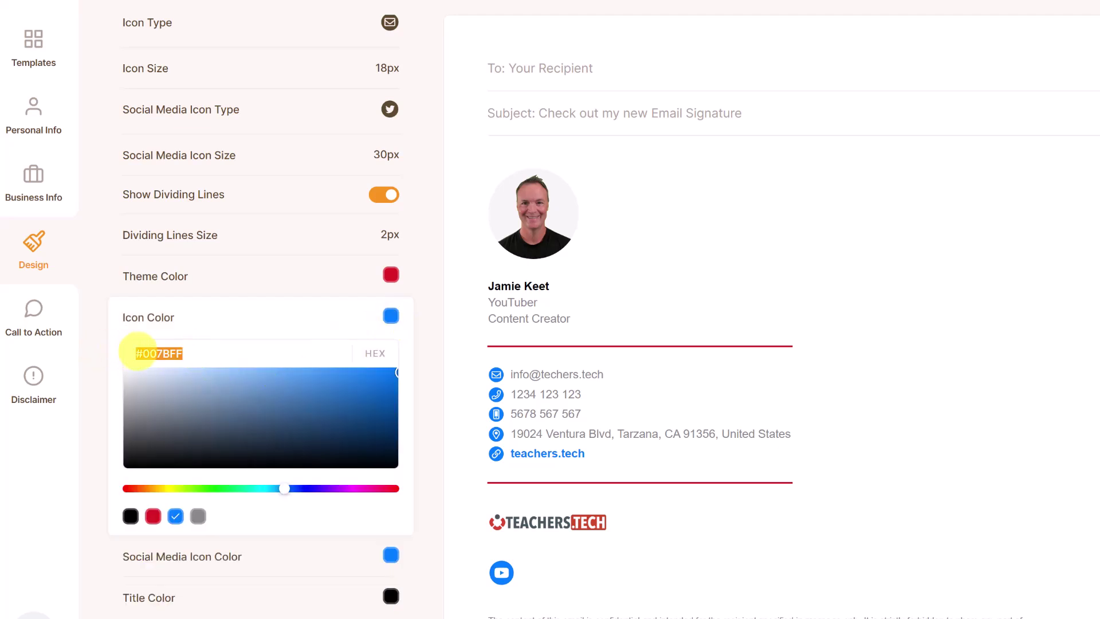
pyautogui.hotkey('ctrl', 'v')
pyautogui.click(390, 315)
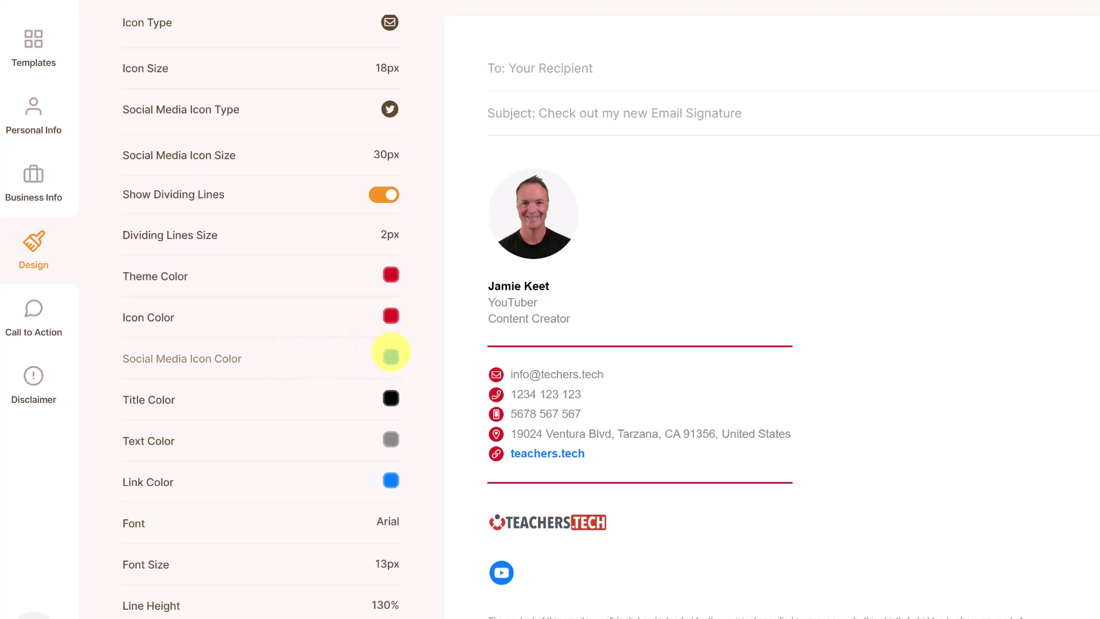
pyautogui.click(391, 355)
pyautogui.moveTo(191, 395); pyautogui.dragTo(103, 390)
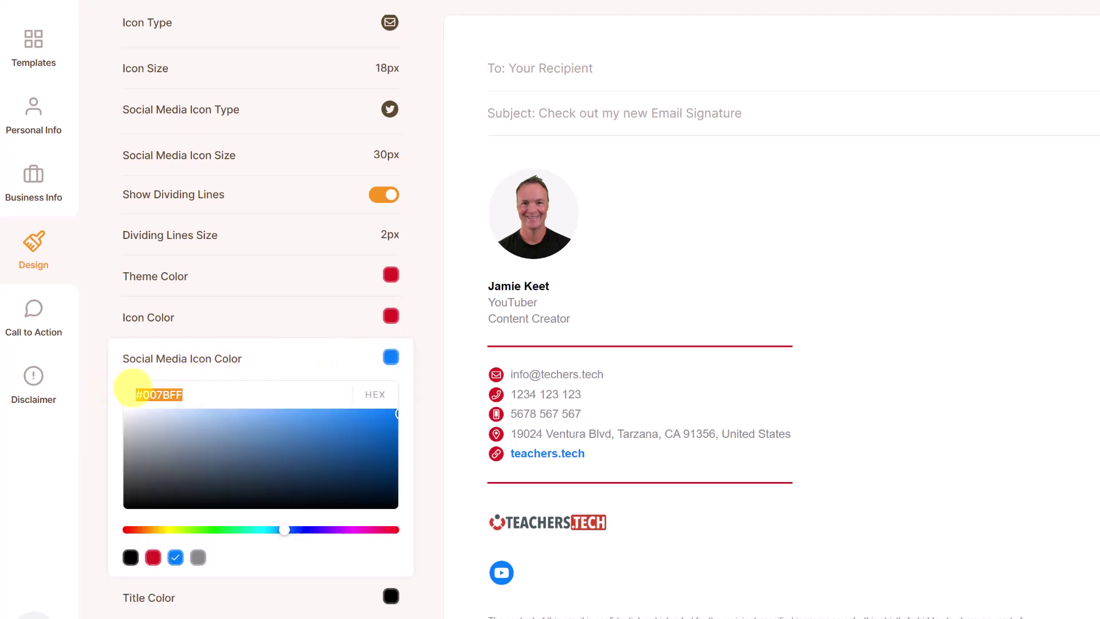
pyautogui.hotkey('ctrl', 'v')
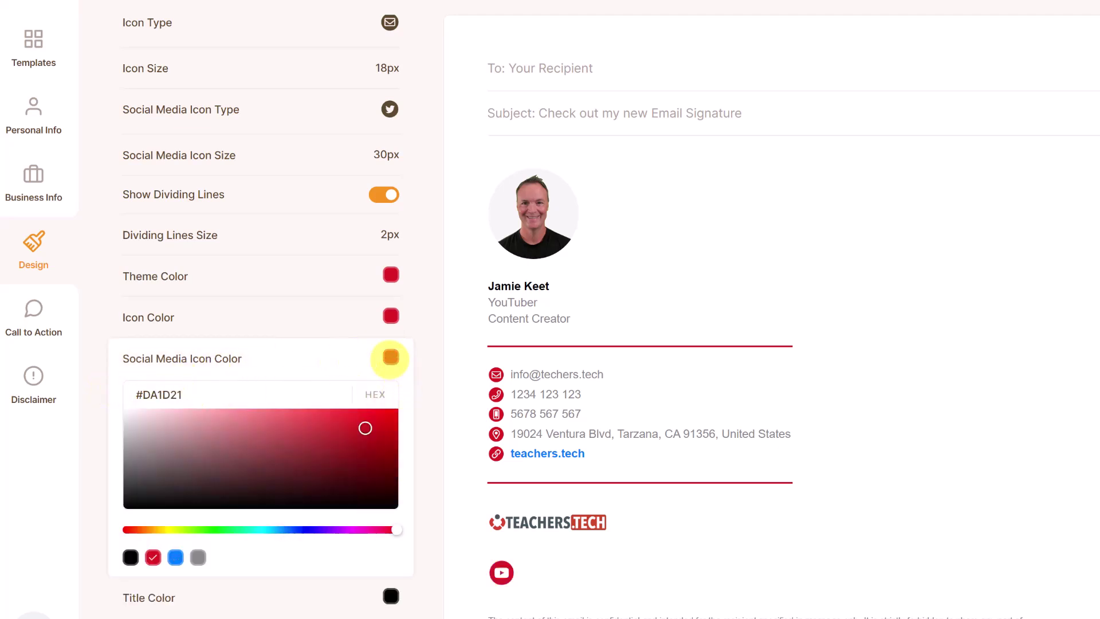
pyautogui.click(391, 357)
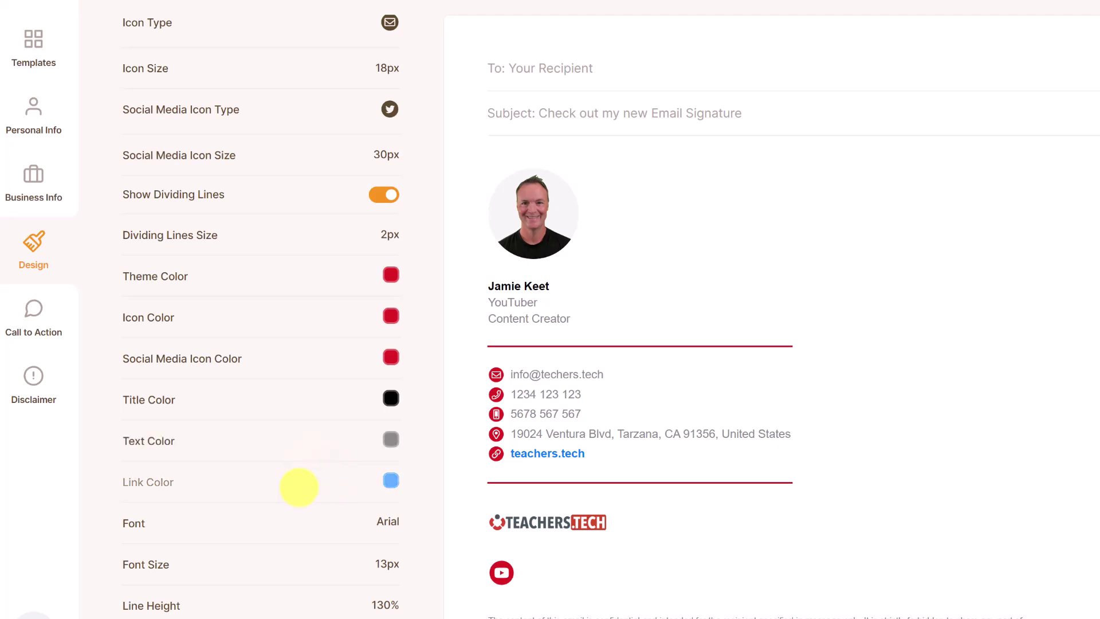
# Set the link colour to the same red #DA1D21
pyautogui.scroll(-3, 299, 487)
pyautogui.click(390, 315)
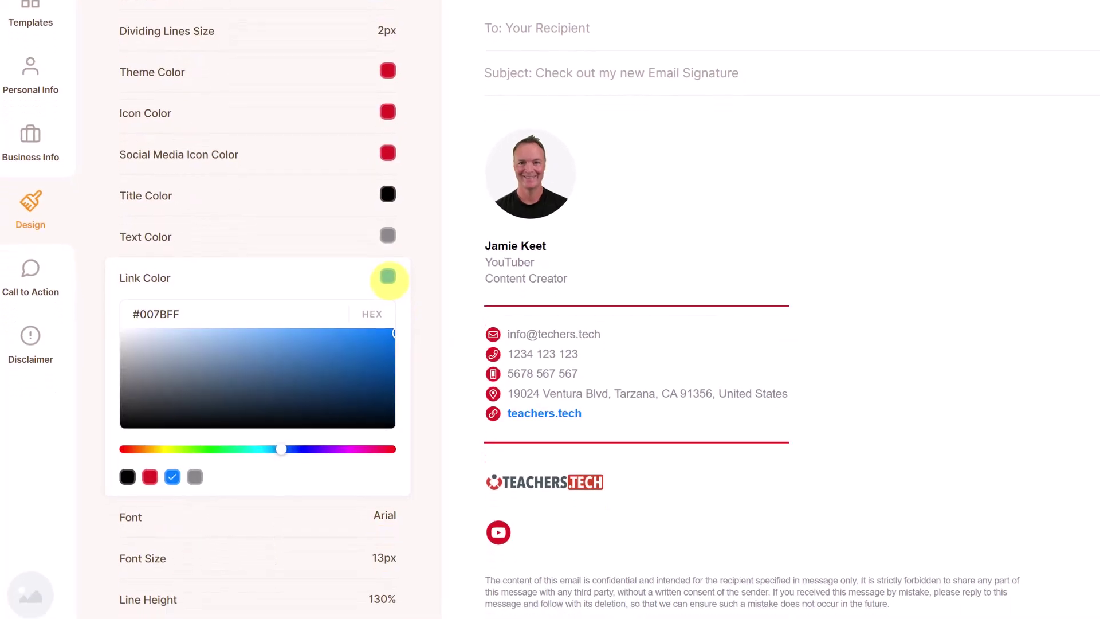
pyautogui.moveTo(208, 307); pyautogui.dragTo(100, 305)
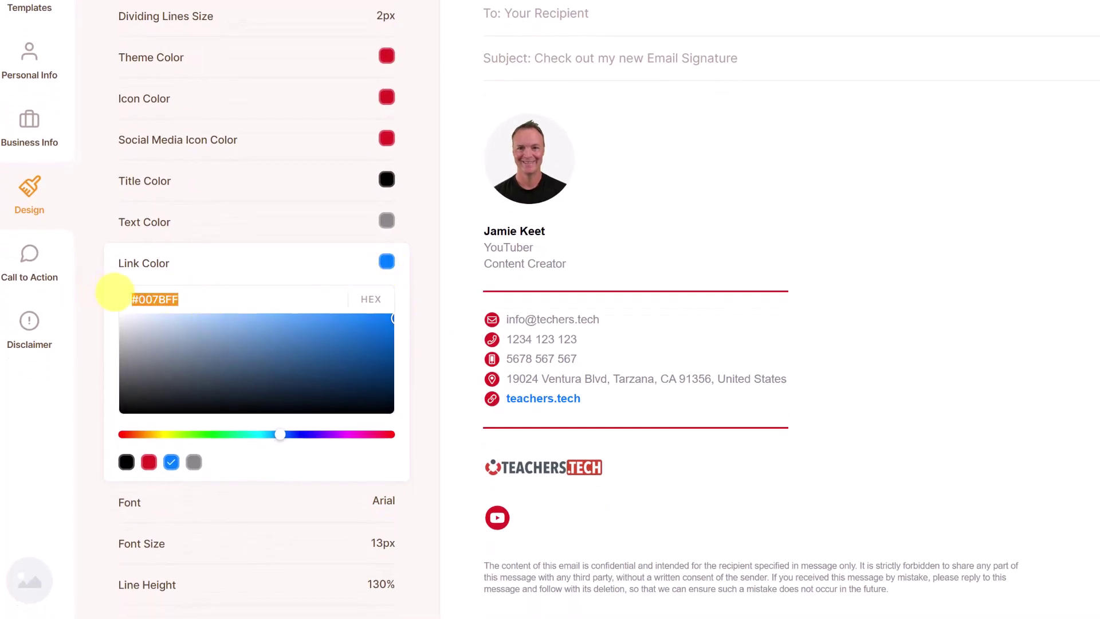
pyautogui.hotkey('ctrl', 'v')
pyautogui.click(386, 261)
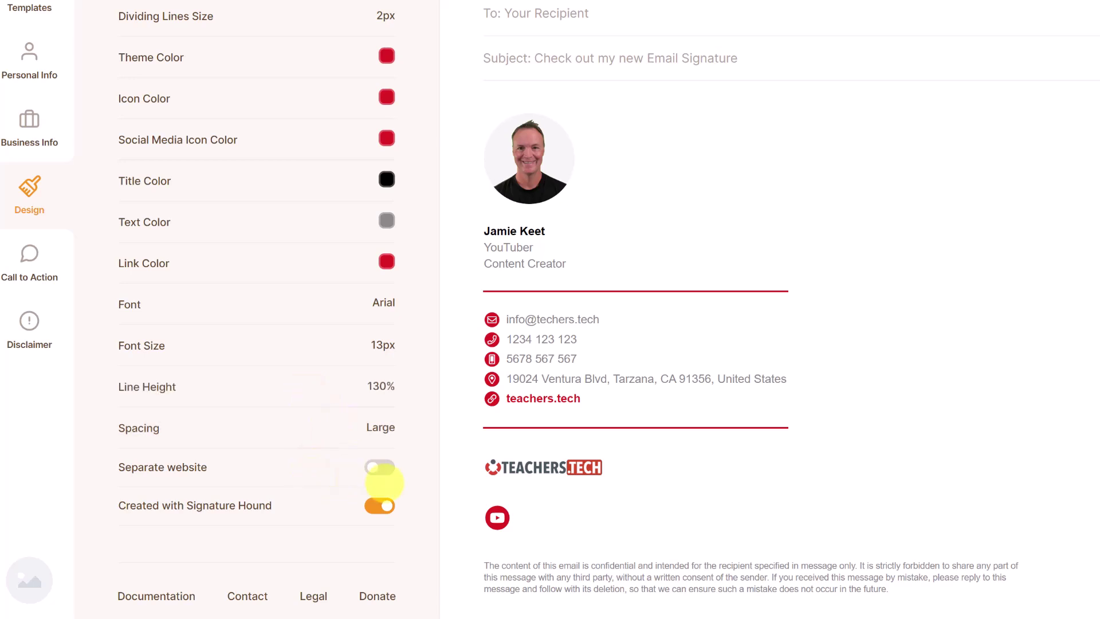
# Keep the website in the contact list and turn off the 'Created with Signature Hound' credit
pyautogui.click(381, 468)
pyautogui.click(380, 467)
pyautogui.scroll(-1, 567, 545)
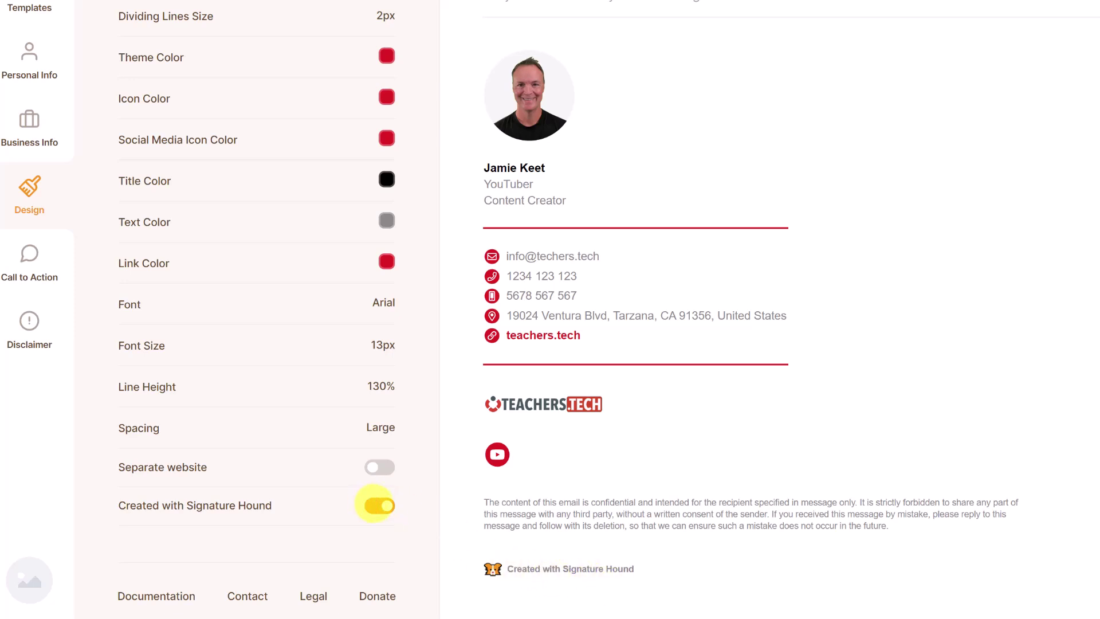
pyautogui.click(376, 505)
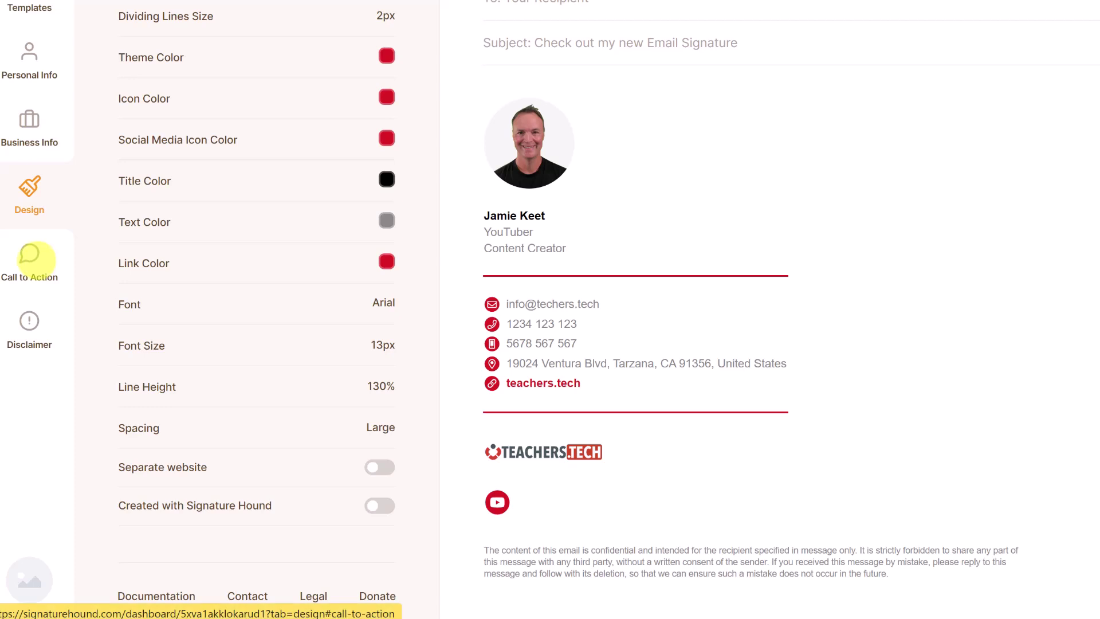
# In Call to Action, add logo.png as the image, then clear it again
pyautogui.click(29, 258)
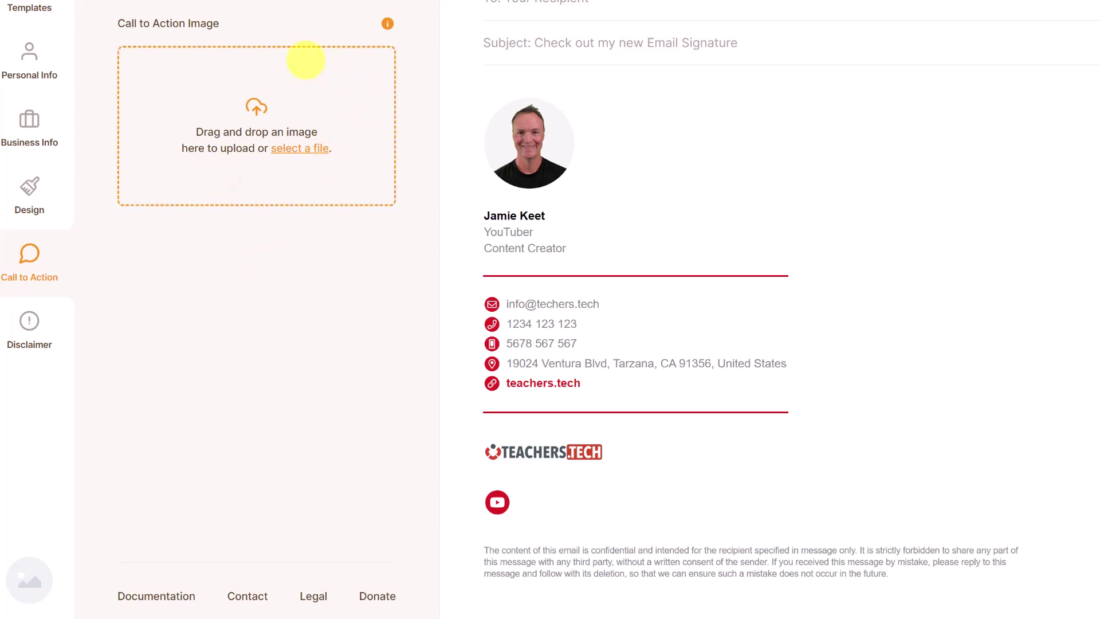
pyautogui.moveTo(48, 105); pyautogui.dragTo(346, 114)
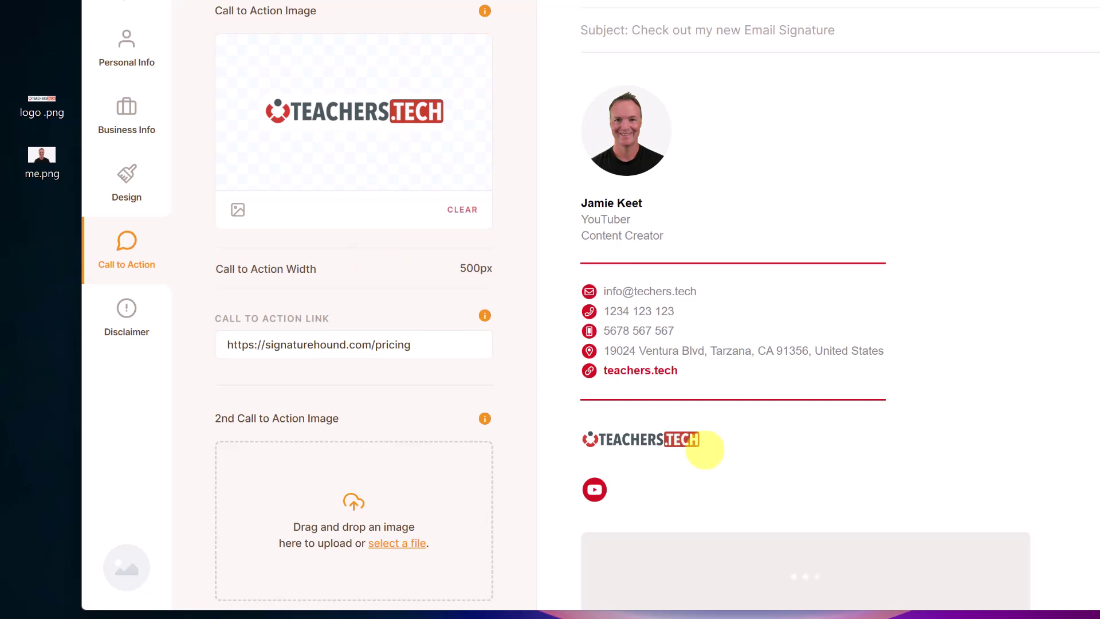
pyautogui.scroll(-2, 733, 462)
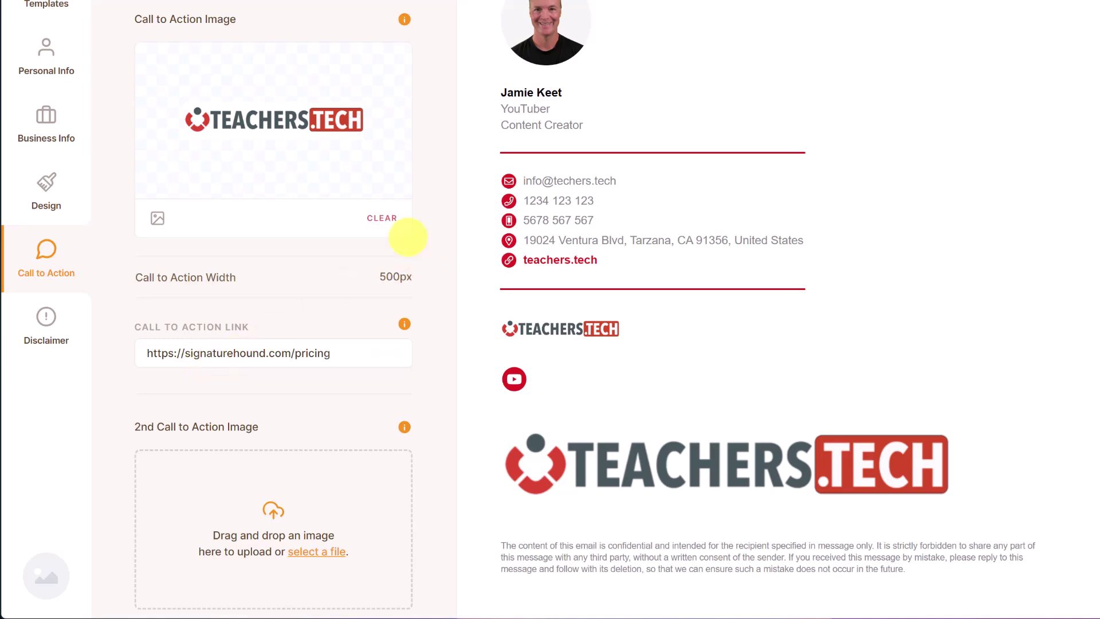
pyautogui.click(379, 218)
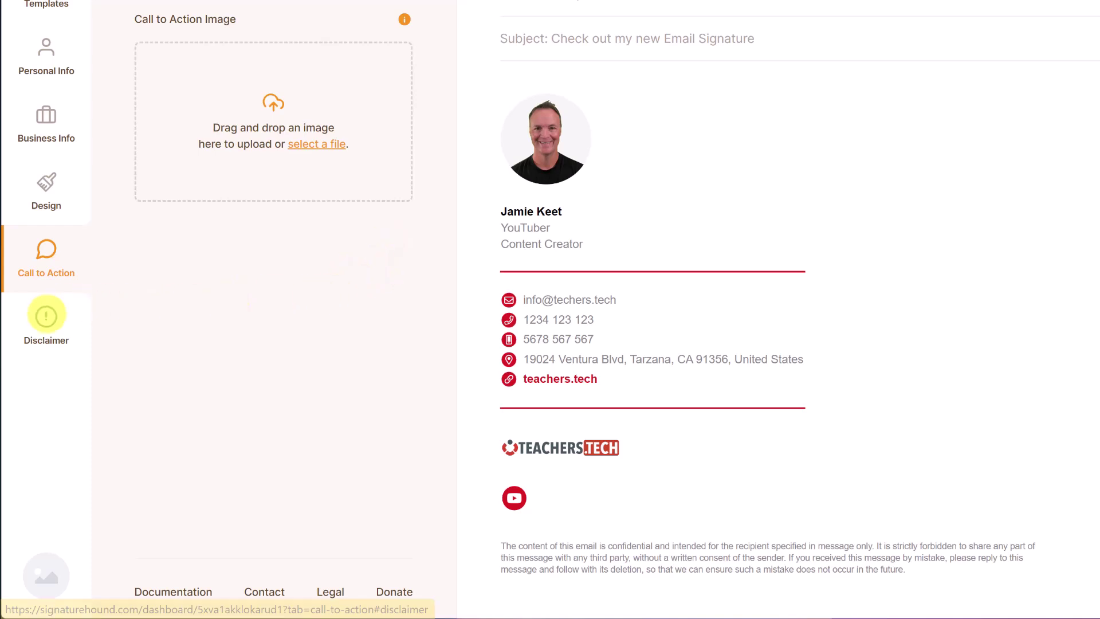
# Clear the disclaimer text from the signature and move on to installing it
pyautogui.click(44, 314)
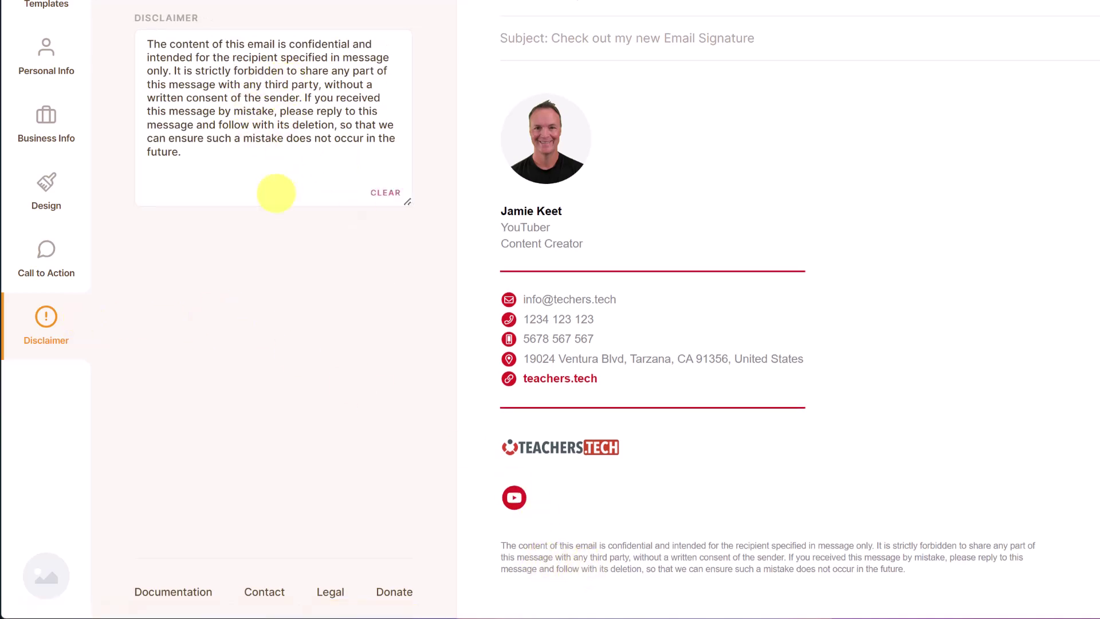
pyautogui.click(381, 193)
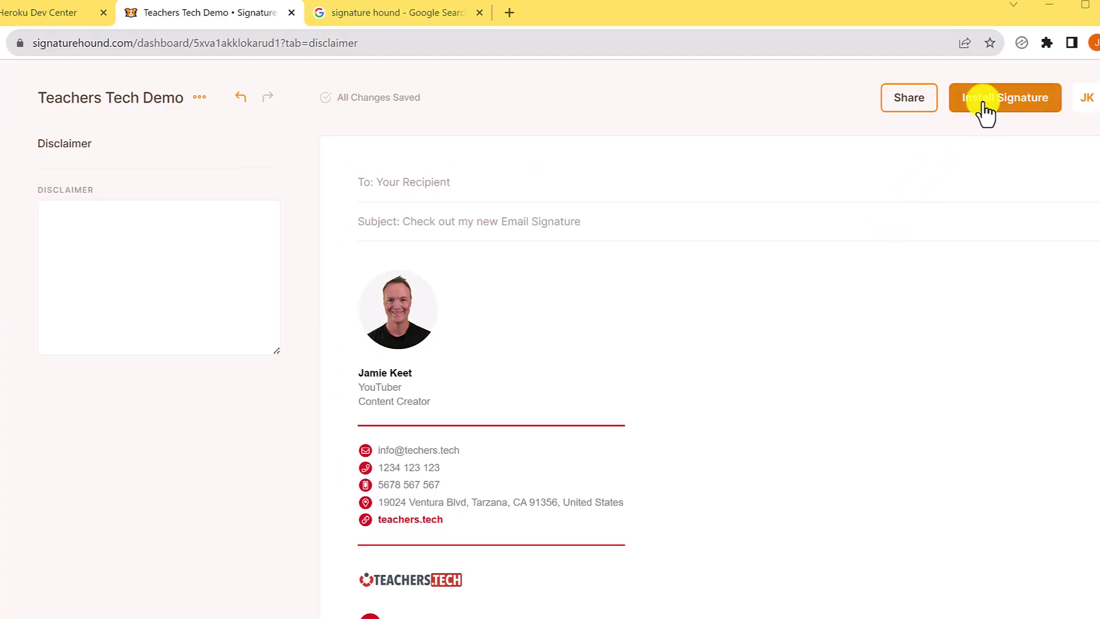
pyautogui.click(991, 104)
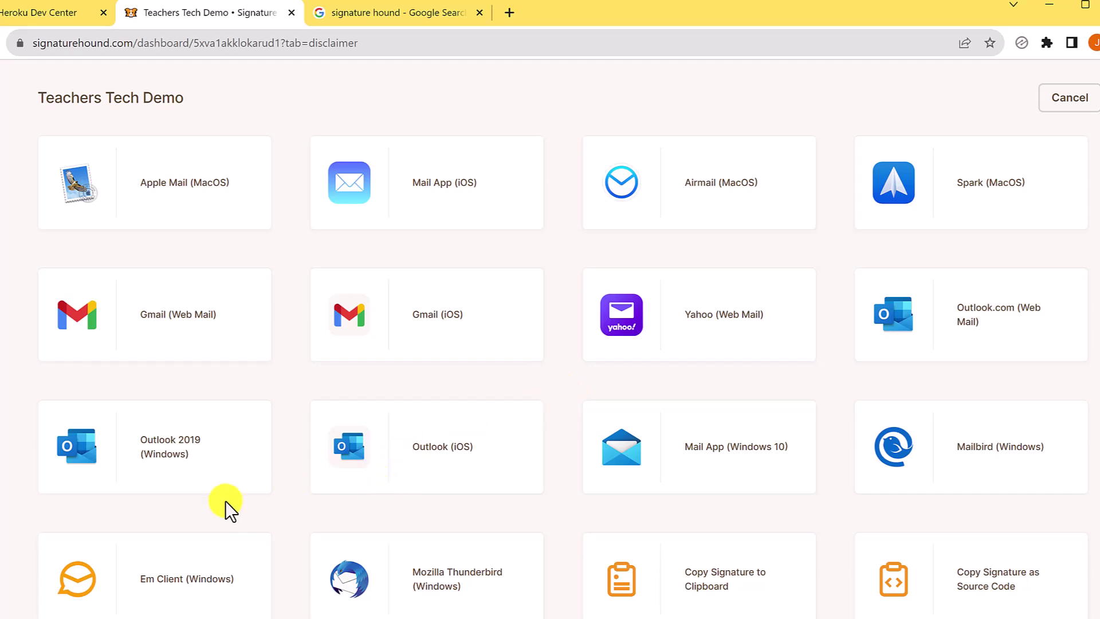
# Copy the signature to the clipboard from the Outlook 2019 (Windows) install instructions
pyautogui.click(211, 468)
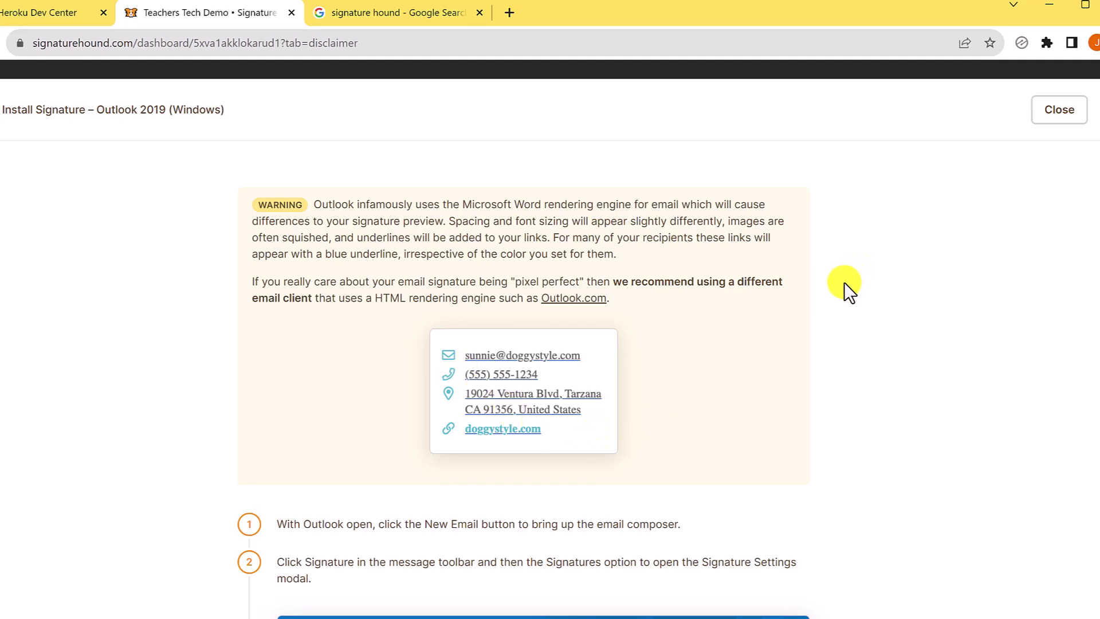
pyautogui.scroll(-7, 813, 295)
pyautogui.scroll(-4, 769, 366)
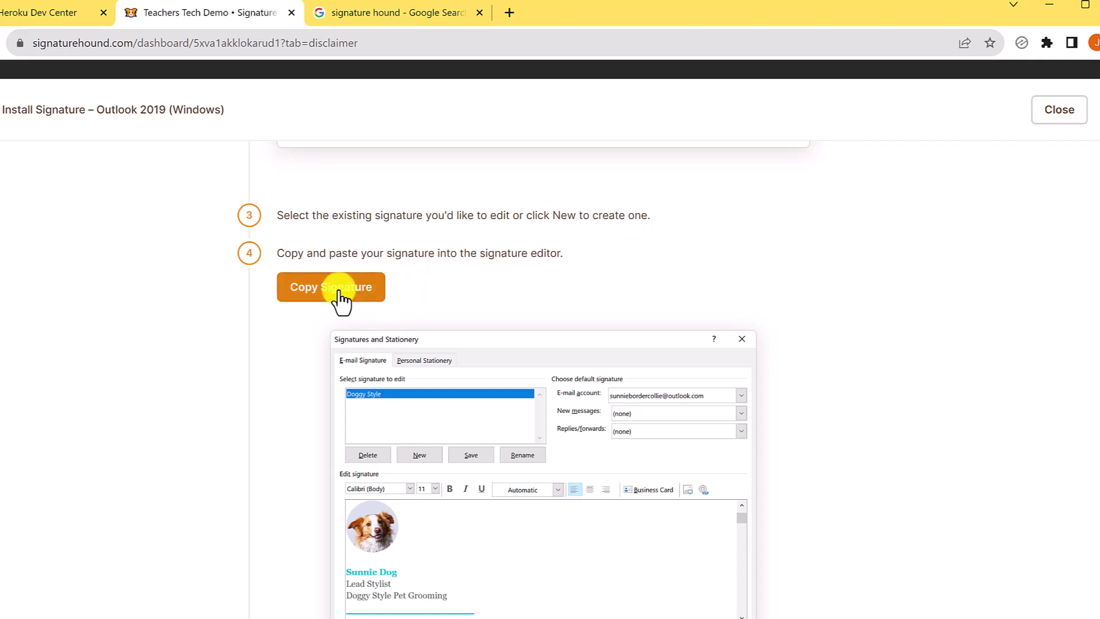
pyautogui.click(341, 298)
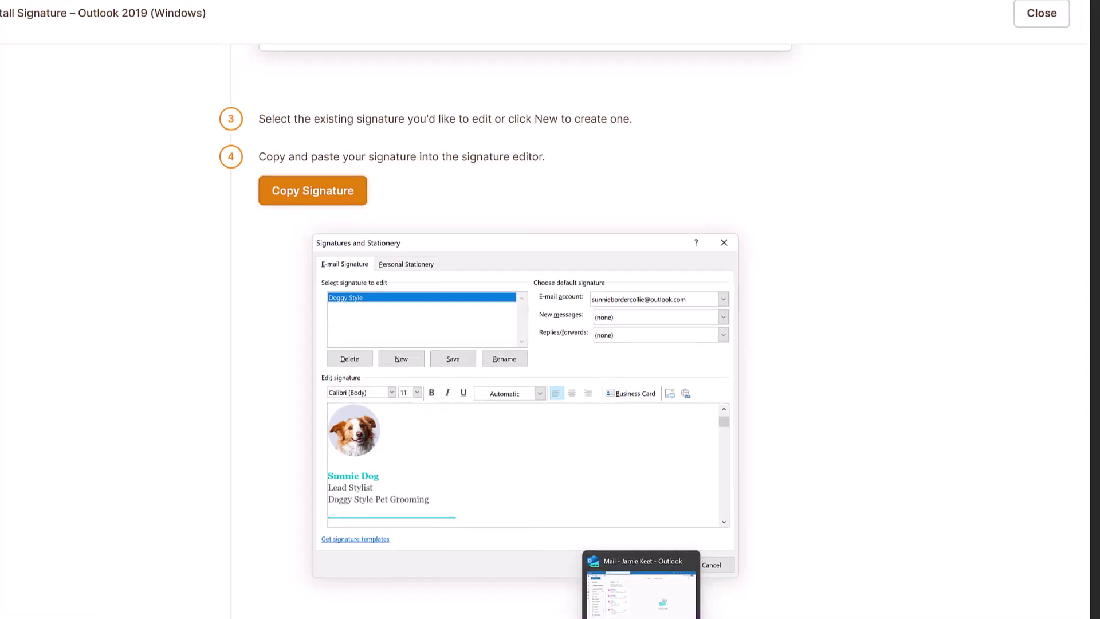
# In Outlook, start a new mail and open Signatures settings for the second e-mail account
pyautogui.click(658, 590)
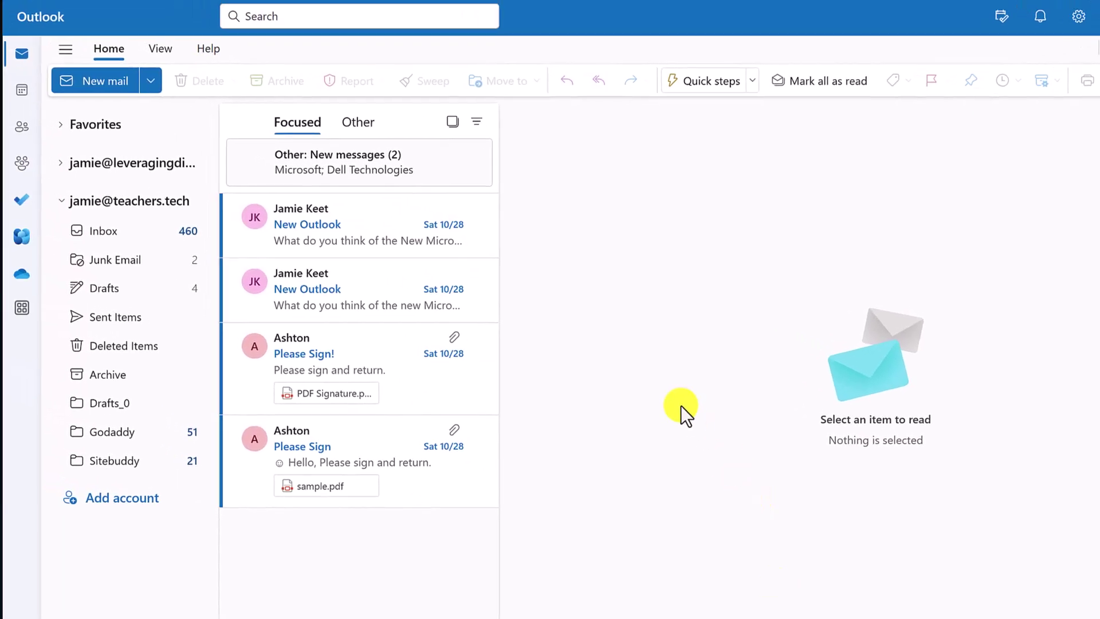
pyautogui.click(104, 85)
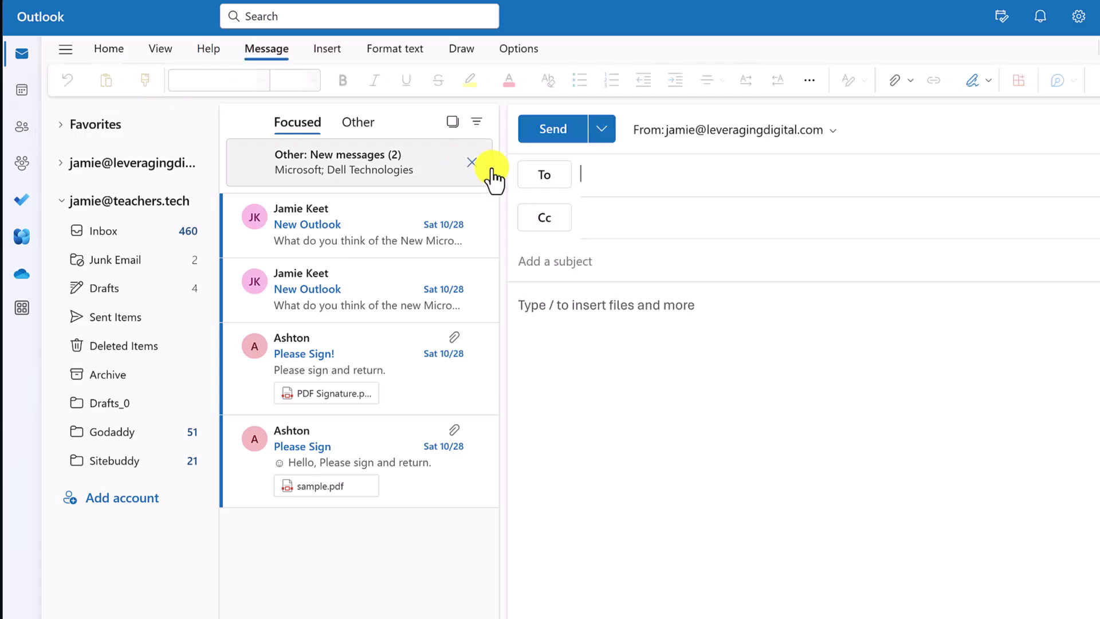
pyautogui.click(328, 52)
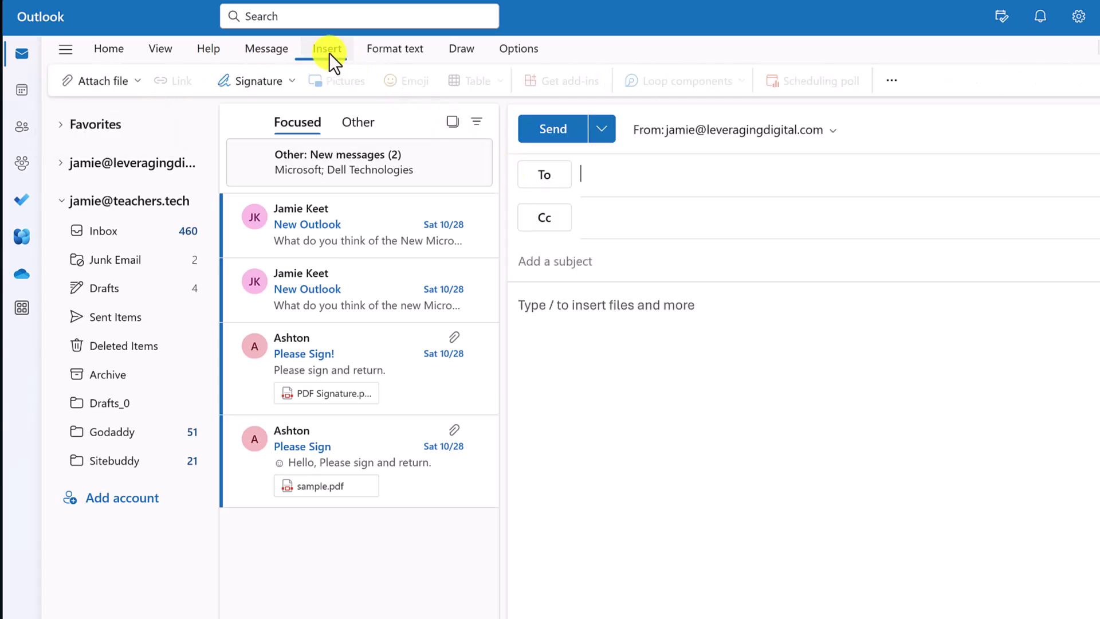
pyautogui.click(290, 80)
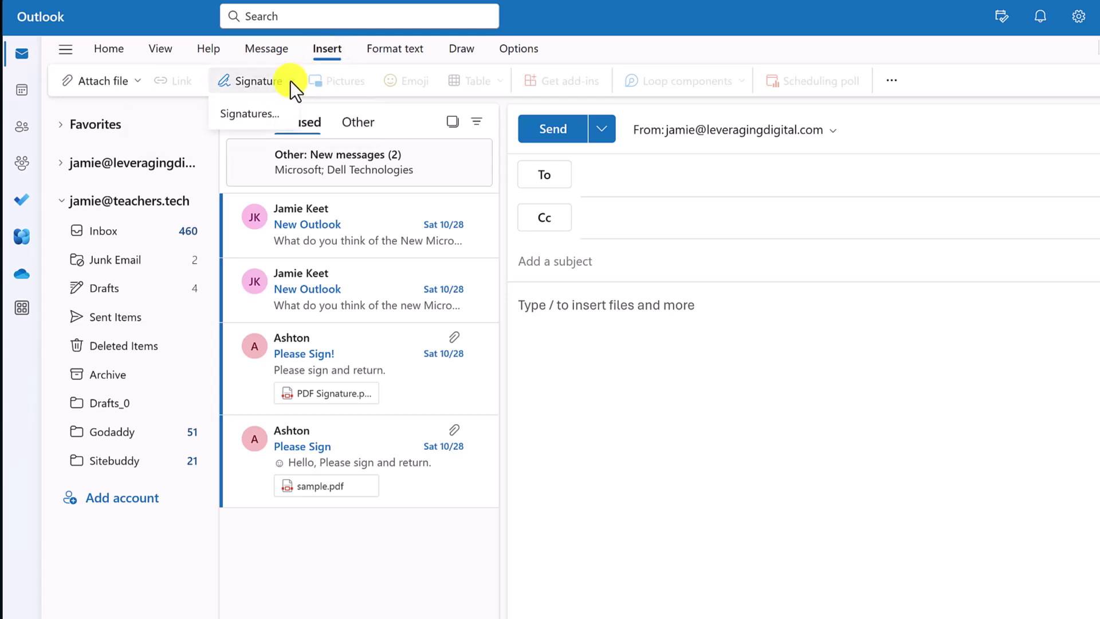
pyautogui.click(261, 114)
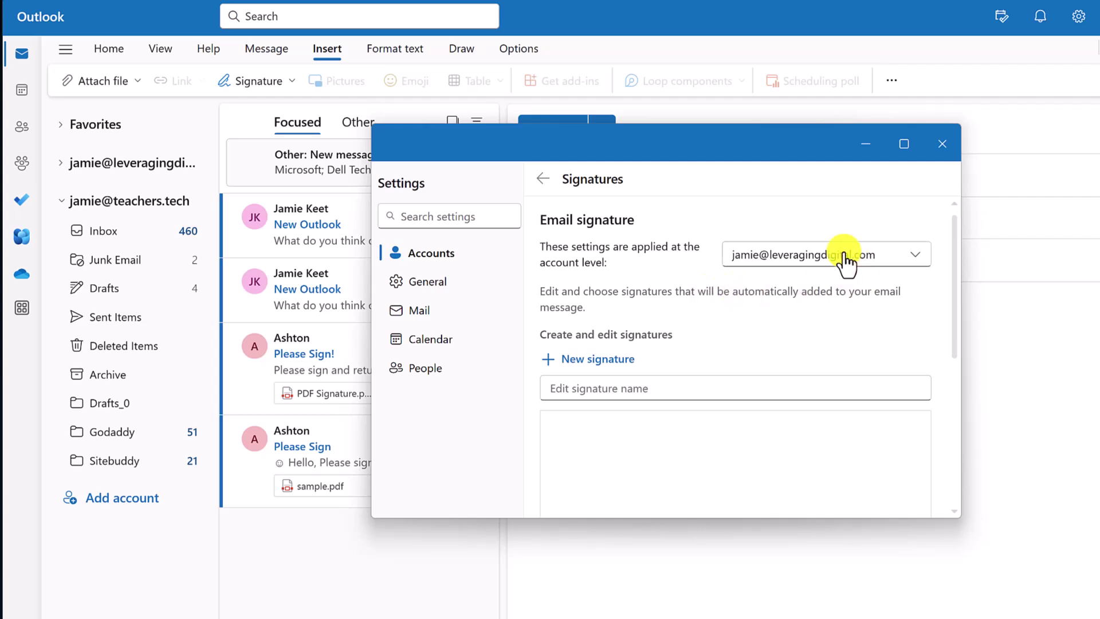
pyautogui.click(929, 267)
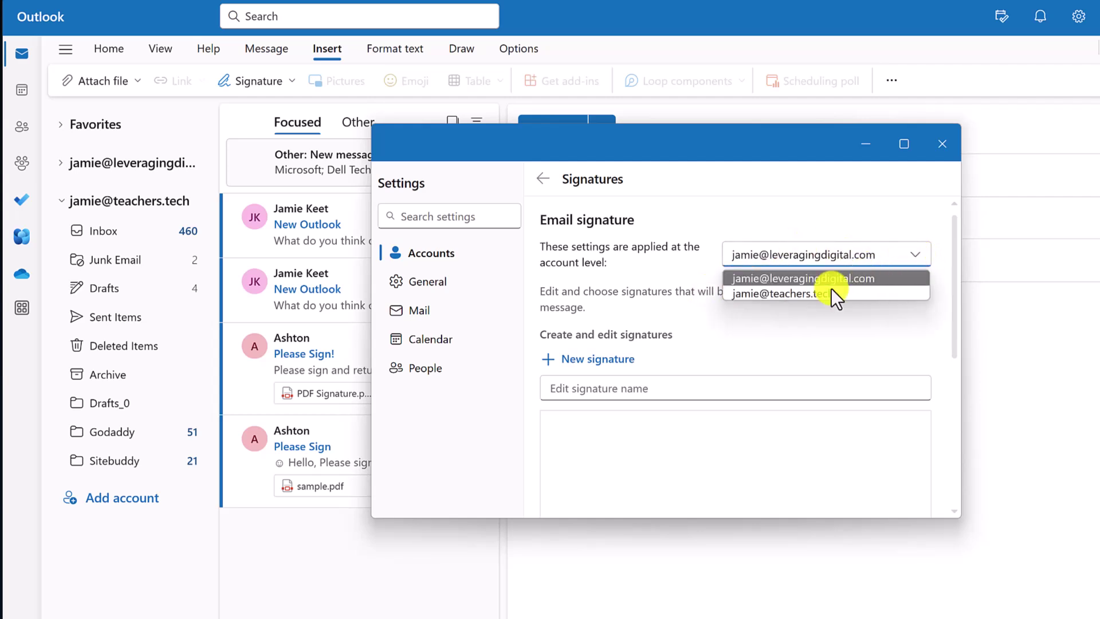
pyautogui.click(799, 294)
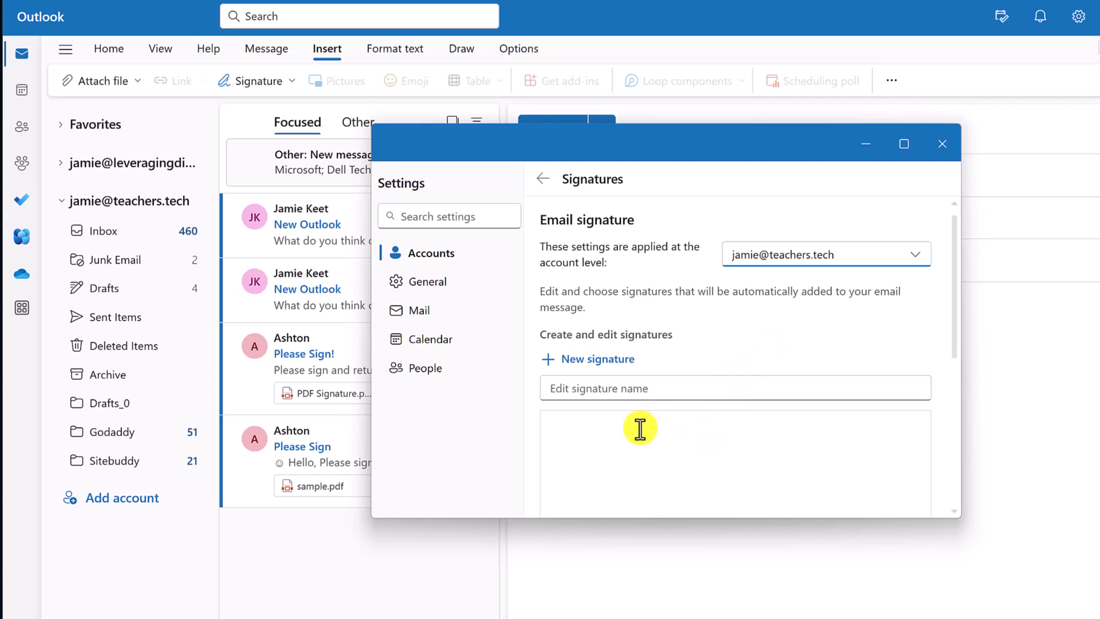
# Create a signature named 'DEMO' and paste the copied Signature Hound design into its body
pyautogui.click(631, 393)
pyautogui.write('DM')
pyautogui.write('EMO')
pyautogui.scroll(-2, 645, 427)
pyautogui.click(641, 371)
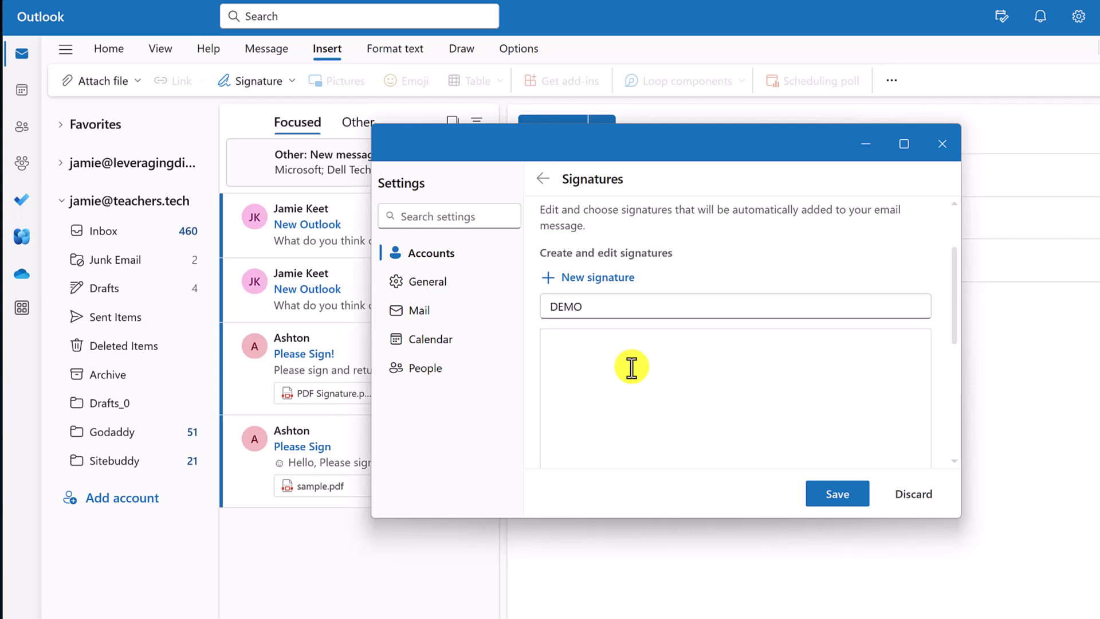
pyautogui.hotkey('ctrl', 'v')
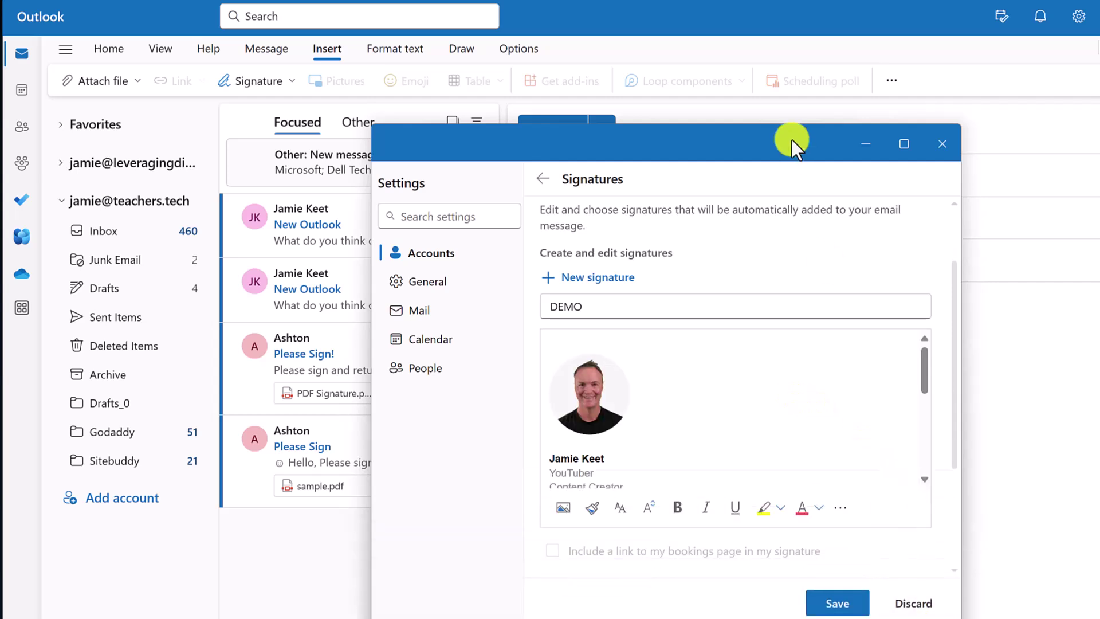
# Move the Settings window higher and enlarge it to review the pasted signature
pyautogui.moveTo(792, 141); pyautogui.dragTo(776, 74)
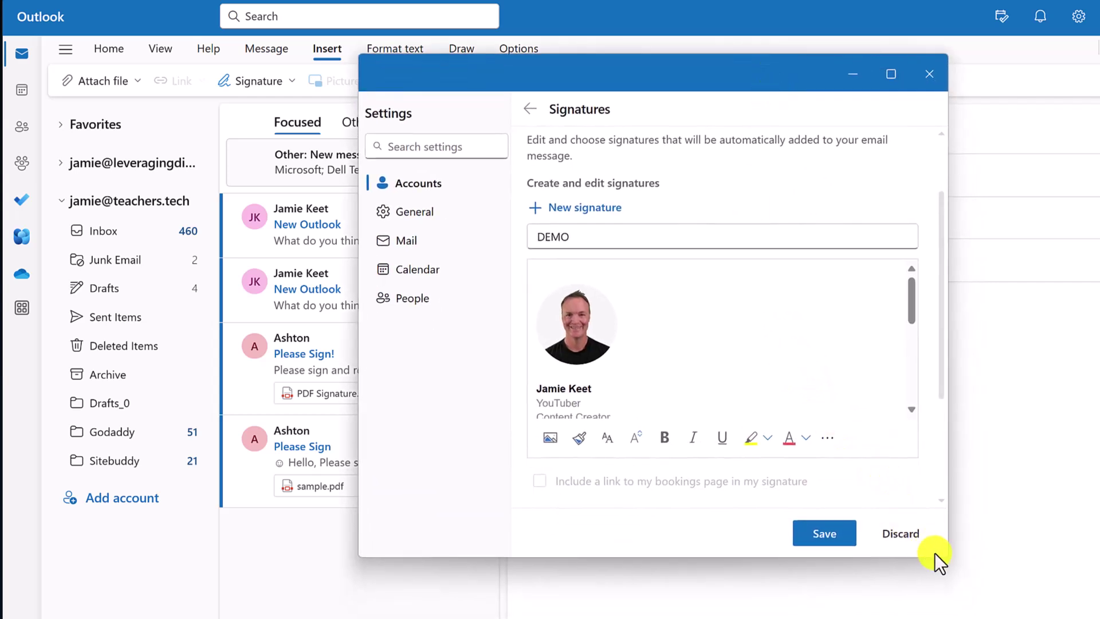
pyautogui.moveTo(946, 560); pyautogui.dragTo(986, 616)
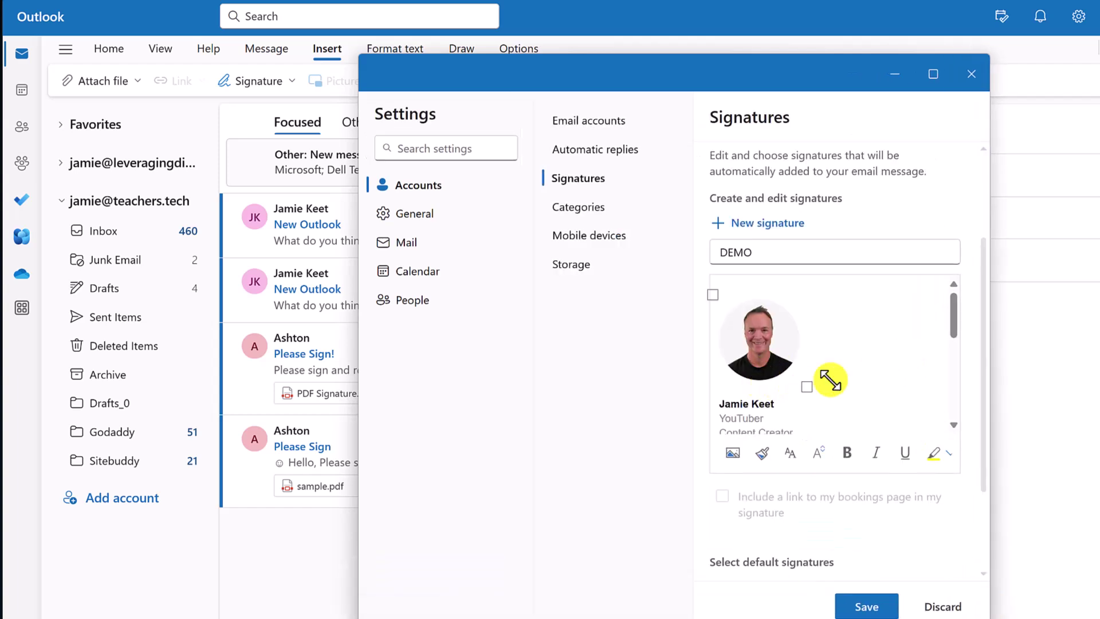
pyautogui.moveTo(957, 339)
pyautogui.mouseDown()
pyautogui.moveTo(957, 414)
pyautogui.moveTo(955, 342)
pyautogui.mouseUp()
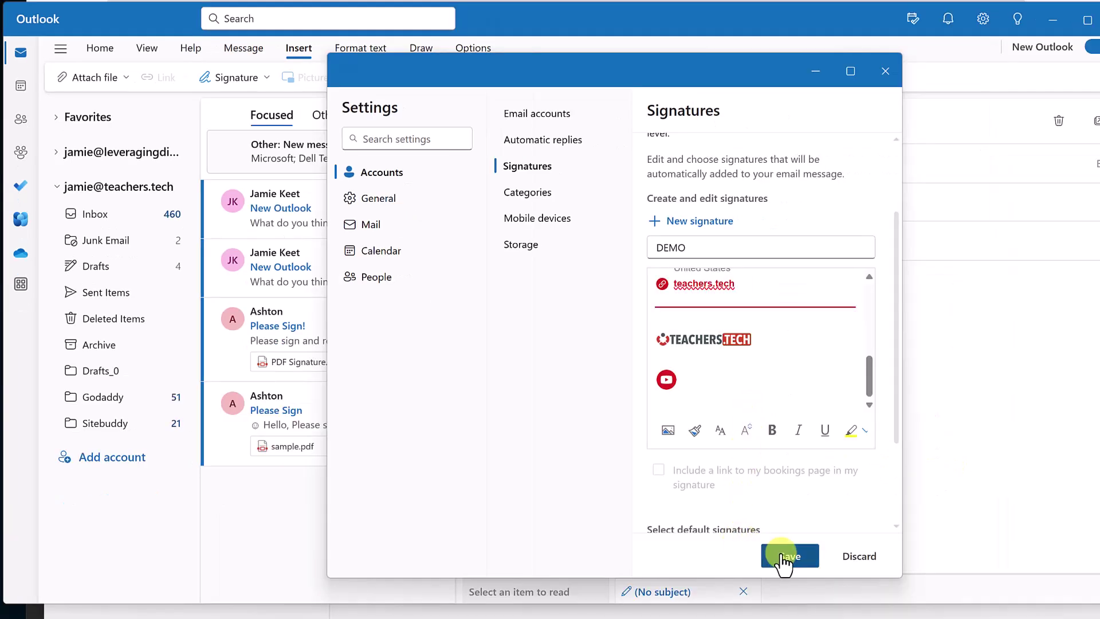
# Save the DEMO signature
pyautogui.click(784, 557)
pyautogui.scroll(-2, 779, 511)
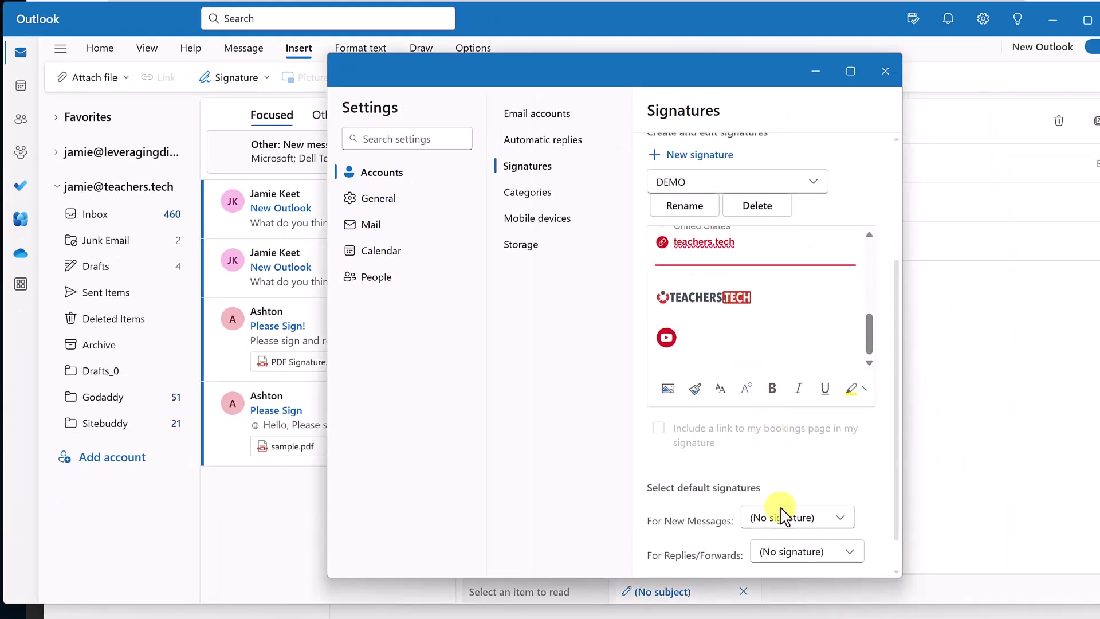
pyautogui.scroll(-1, 727, 488)
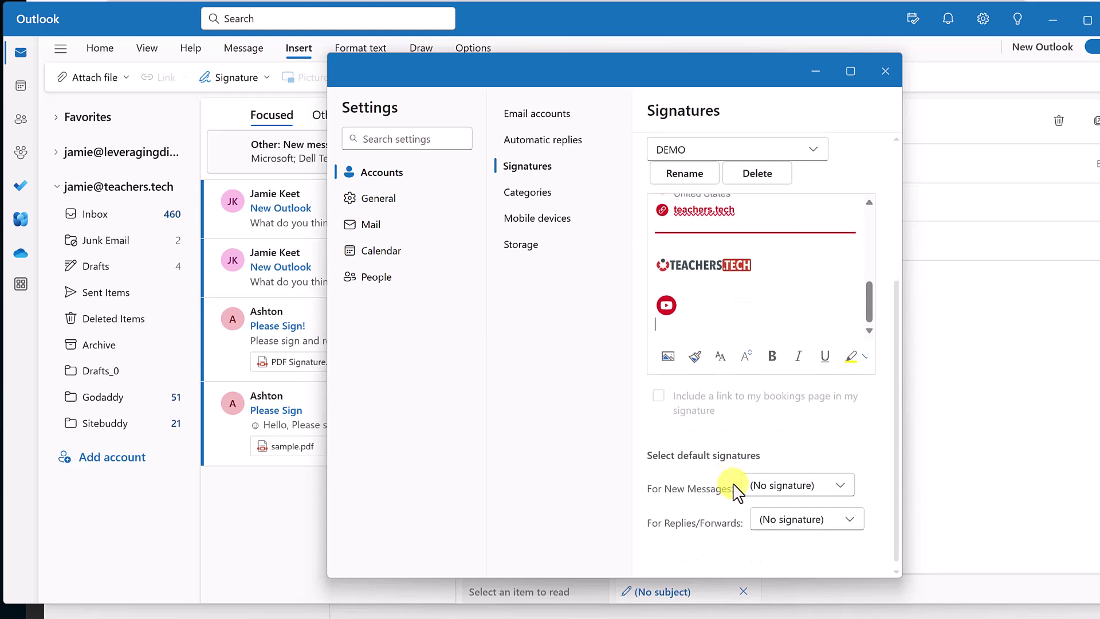
# Leave the defaults for new messages and replies/forwards at (No signature)
pyautogui.click(825, 498)
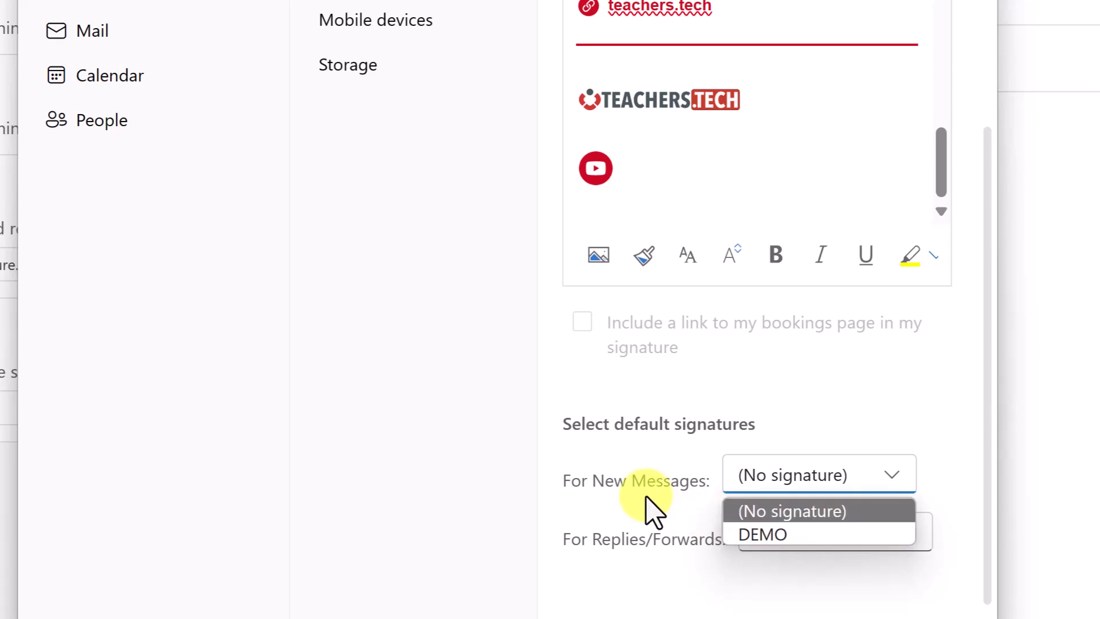
pyautogui.click(650, 510)
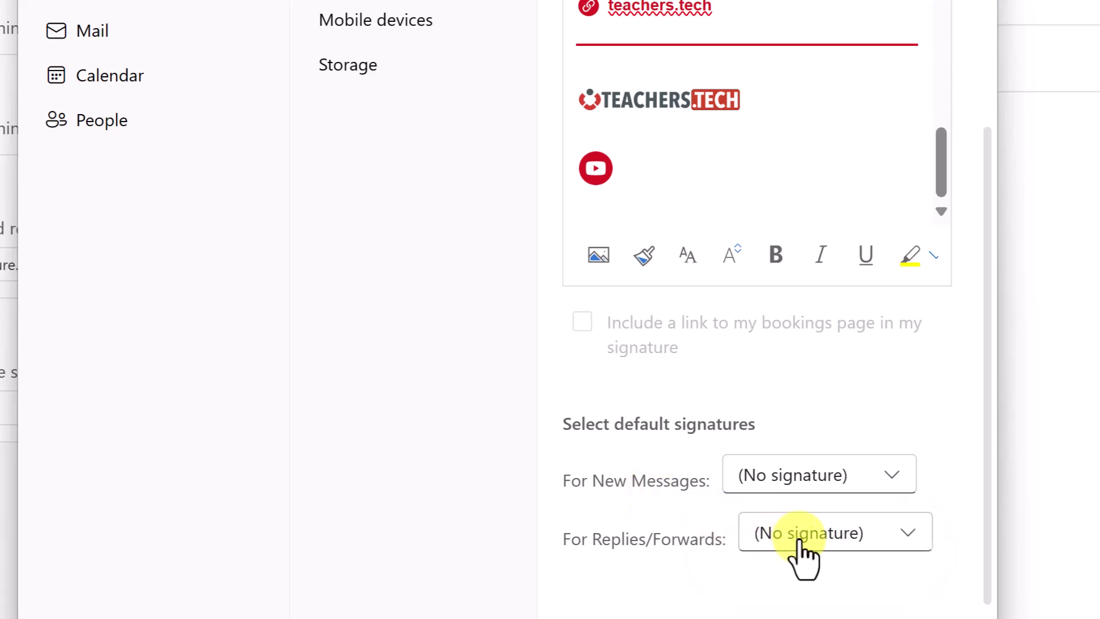
pyautogui.click(800, 543)
pyautogui.click(703, 524)
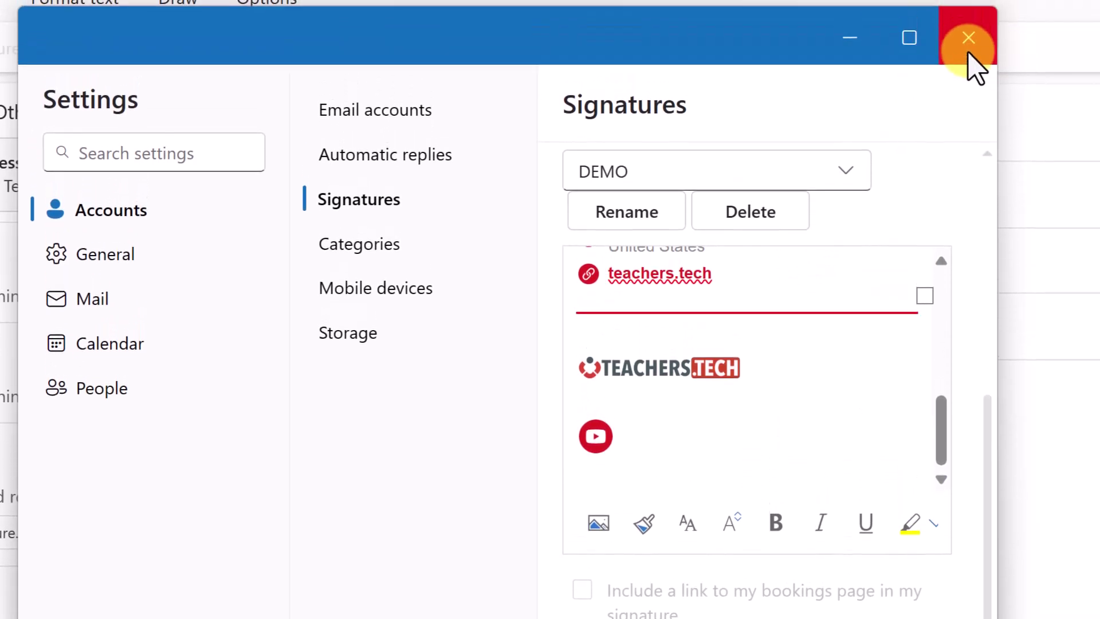
# Close Settings and set the new mail's From address to the second account
pyautogui.click(969, 50)
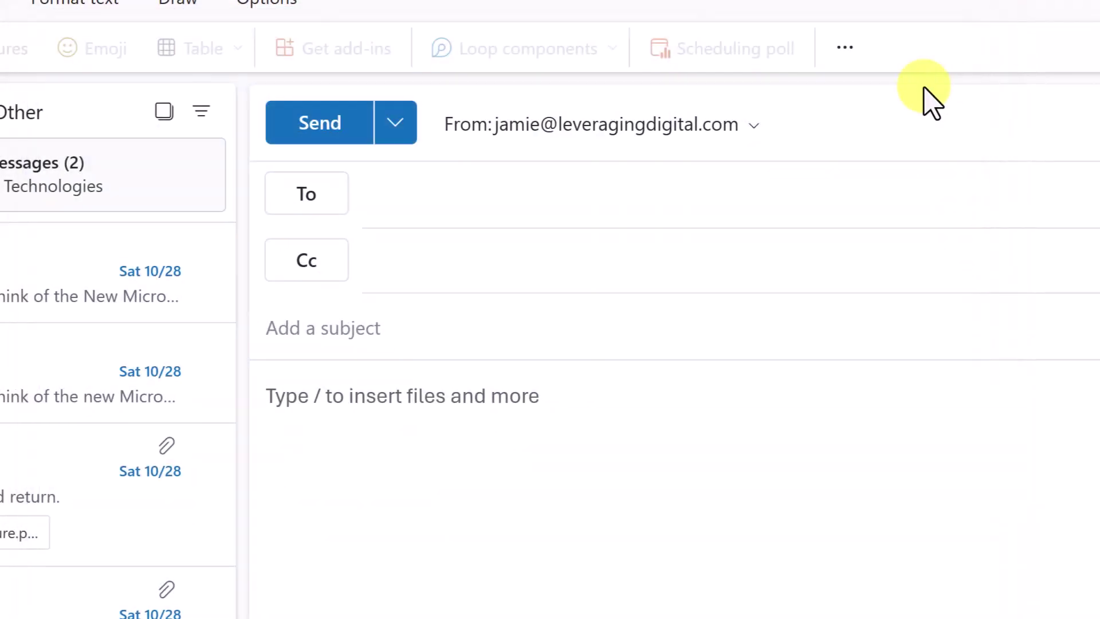
pyautogui.click(433, 408)
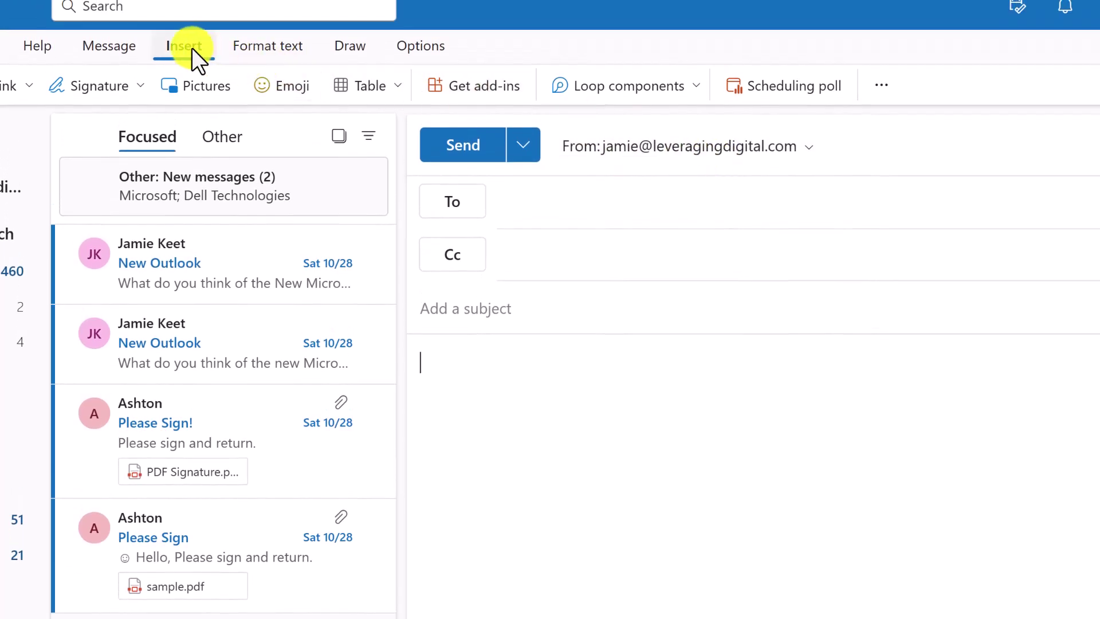
pyautogui.click(132, 86)
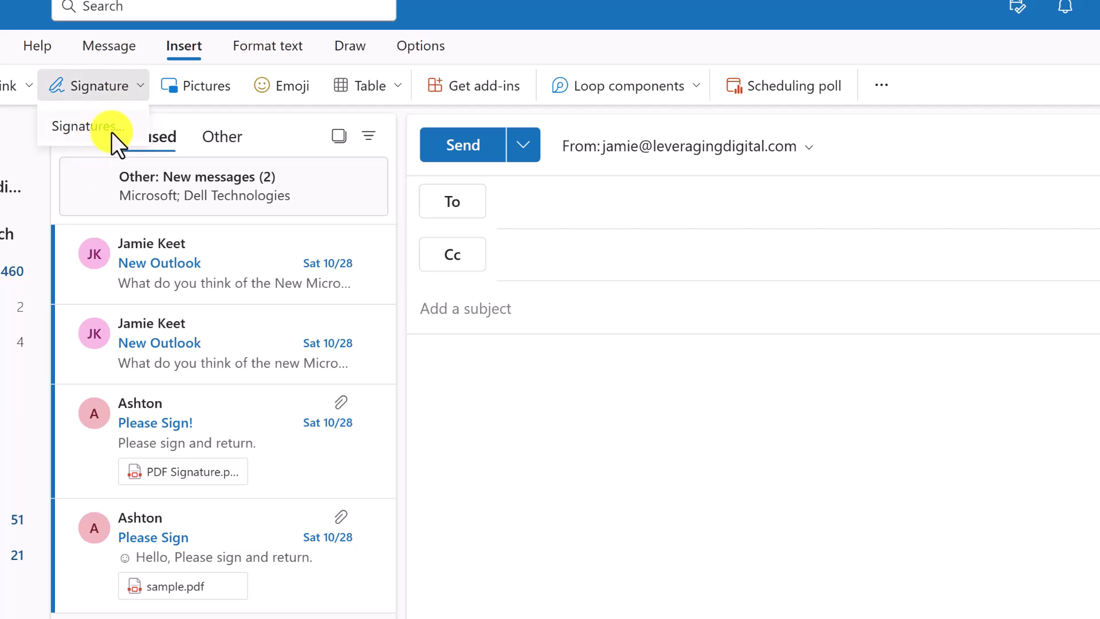
pyautogui.click(811, 150)
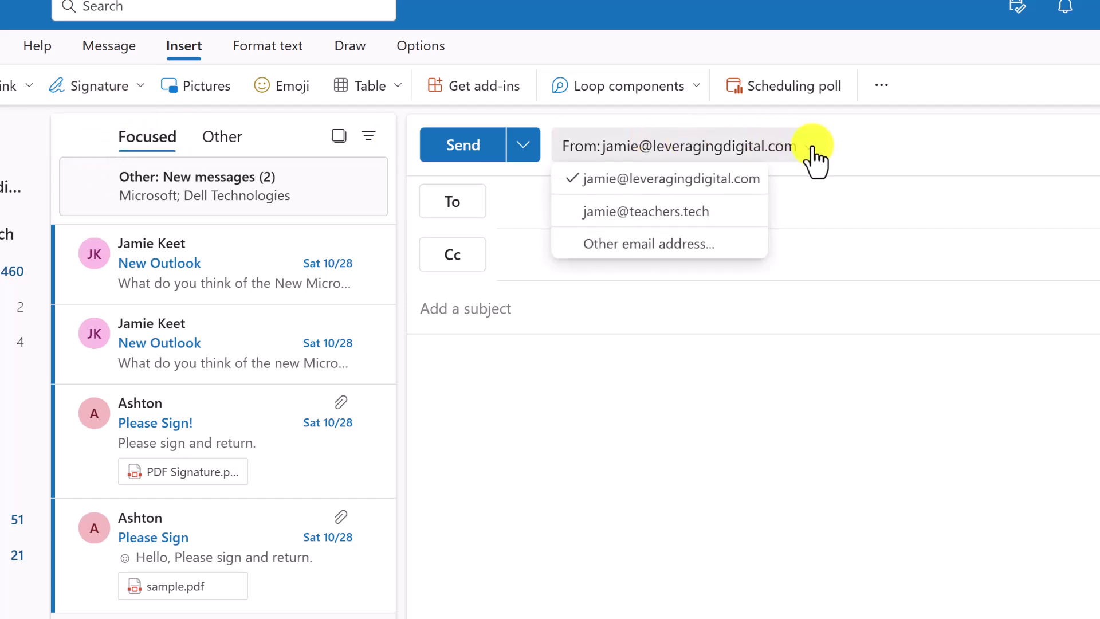
pyautogui.click(647, 213)
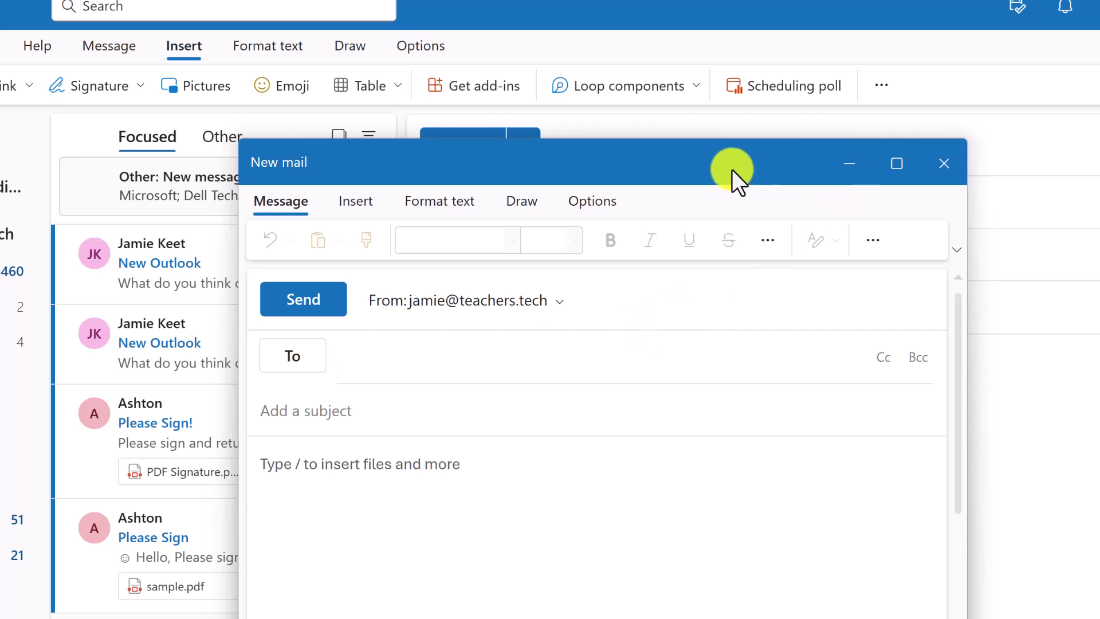
# Insert the DEMO signature into the message body
pyautogui.moveTo(731, 169); pyautogui.dragTo(696, 112)
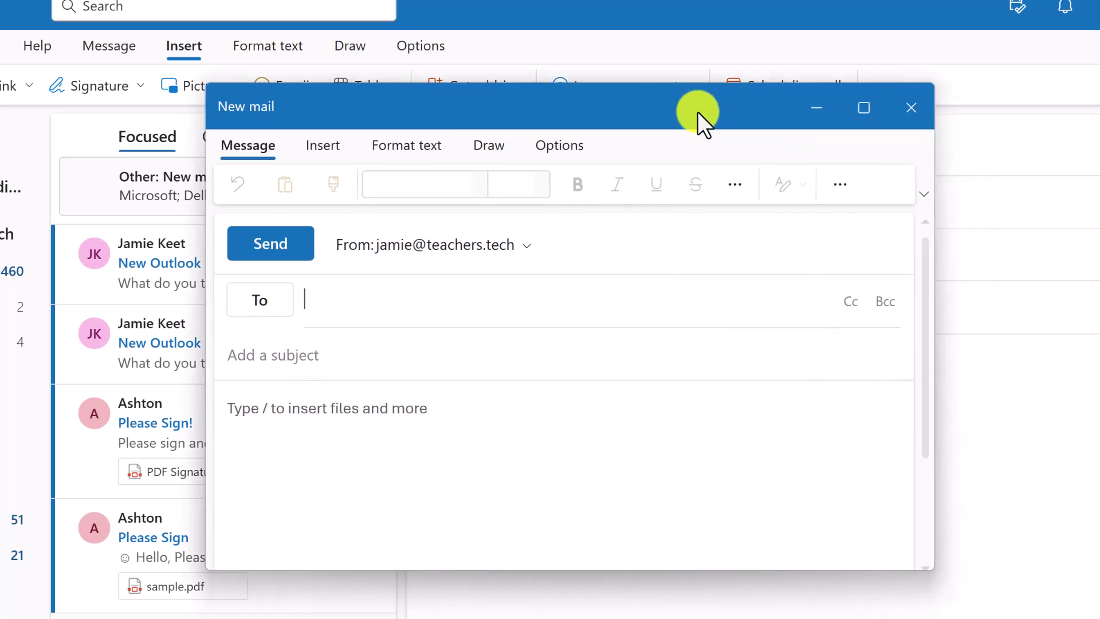
pyautogui.click(319, 148)
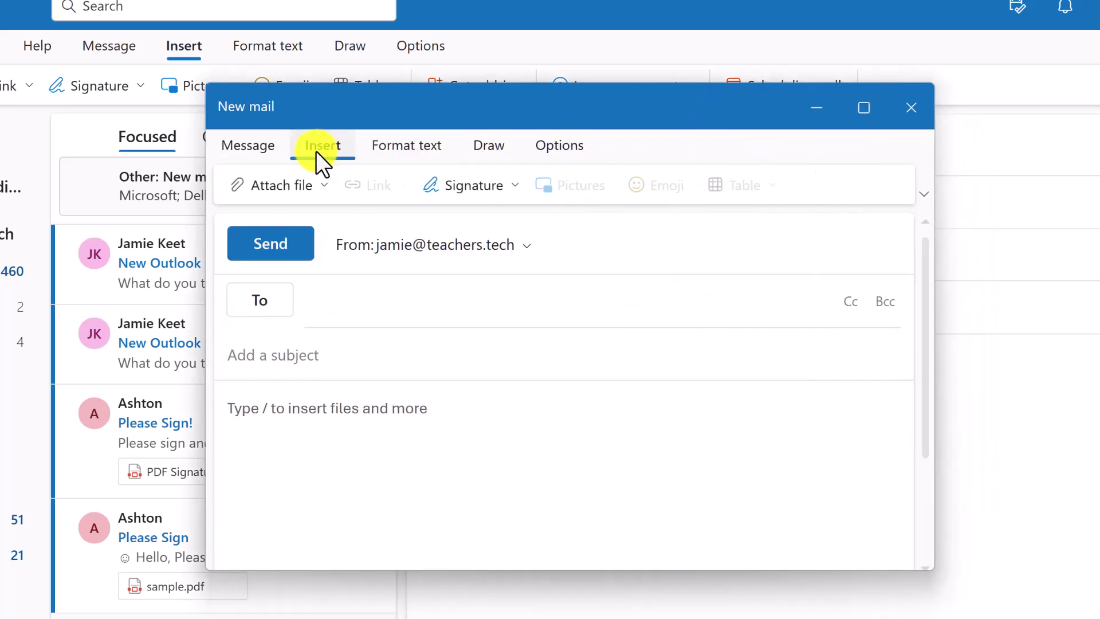
pyautogui.click(496, 194)
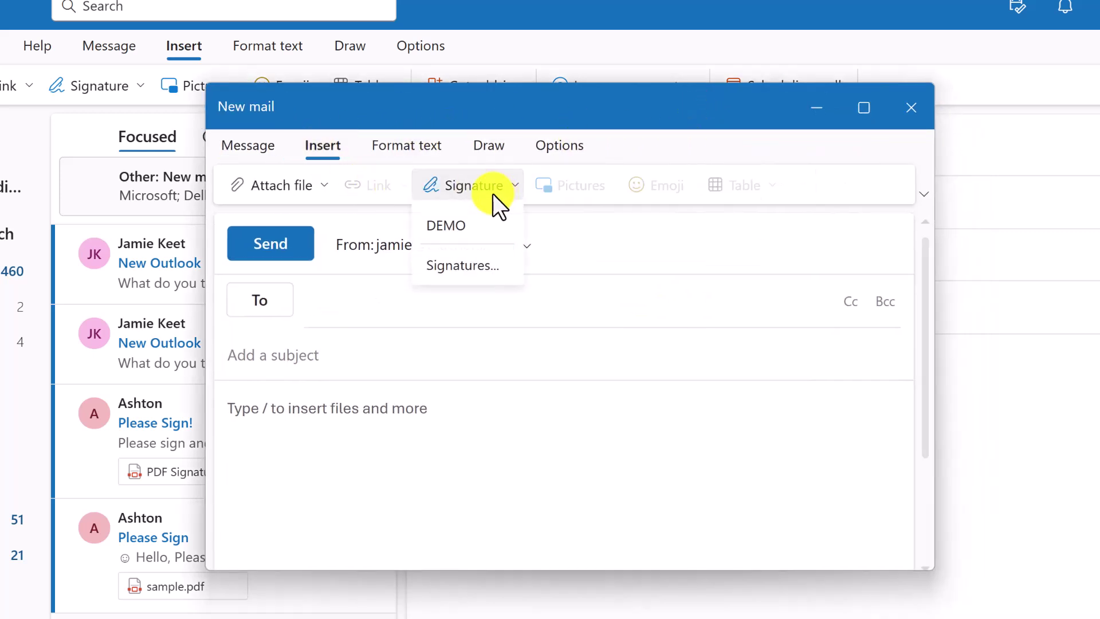
pyautogui.click(453, 229)
# Write 'Hello' above the signature and as the subject line
pyautogui.scroll(-2, 533, 444)
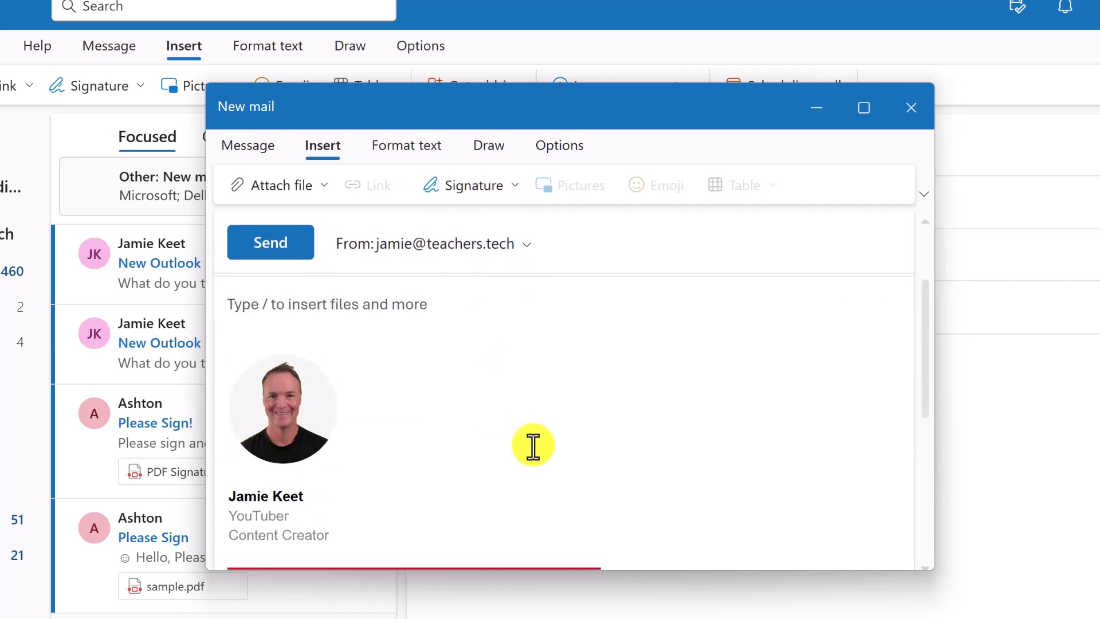
pyautogui.scroll(-3, 533, 445)
pyautogui.scroll(2, 531, 445)
pyautogui.scroll(2, 530, 445)
pyautogui.click(283, 356)
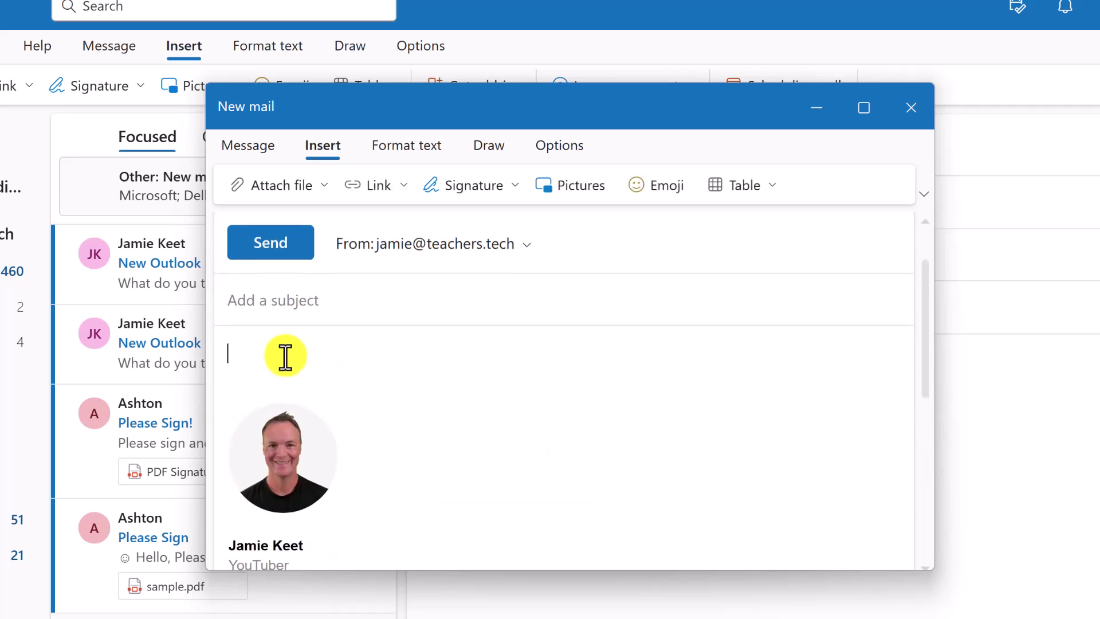
pyautogui.write('Hello')
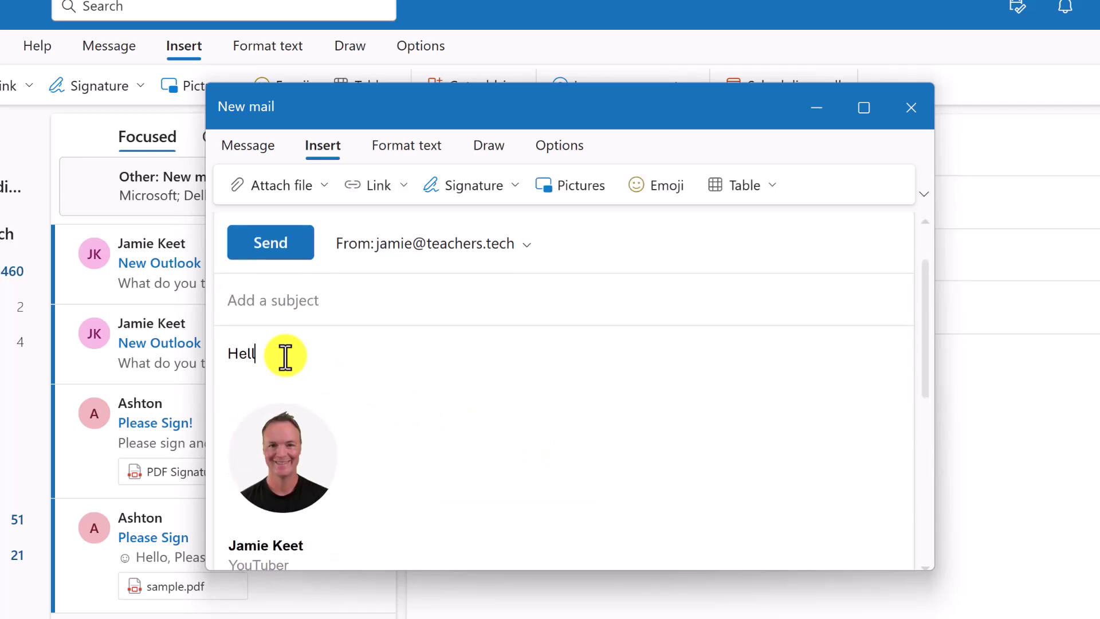
pyautogui.click(311, 301)
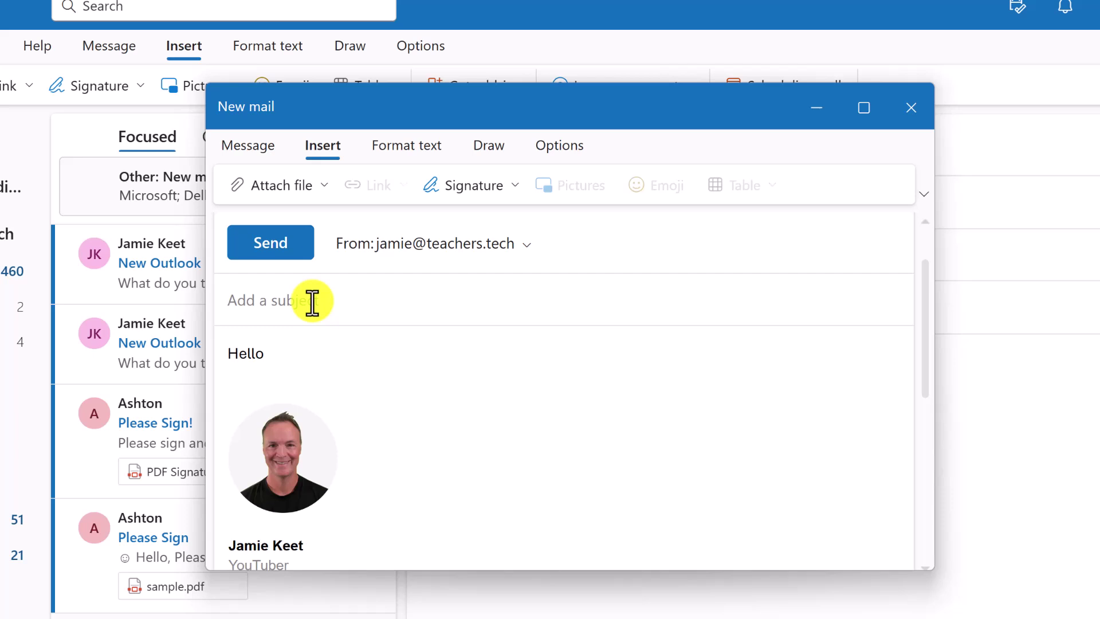
pyautogui.write('Hello')
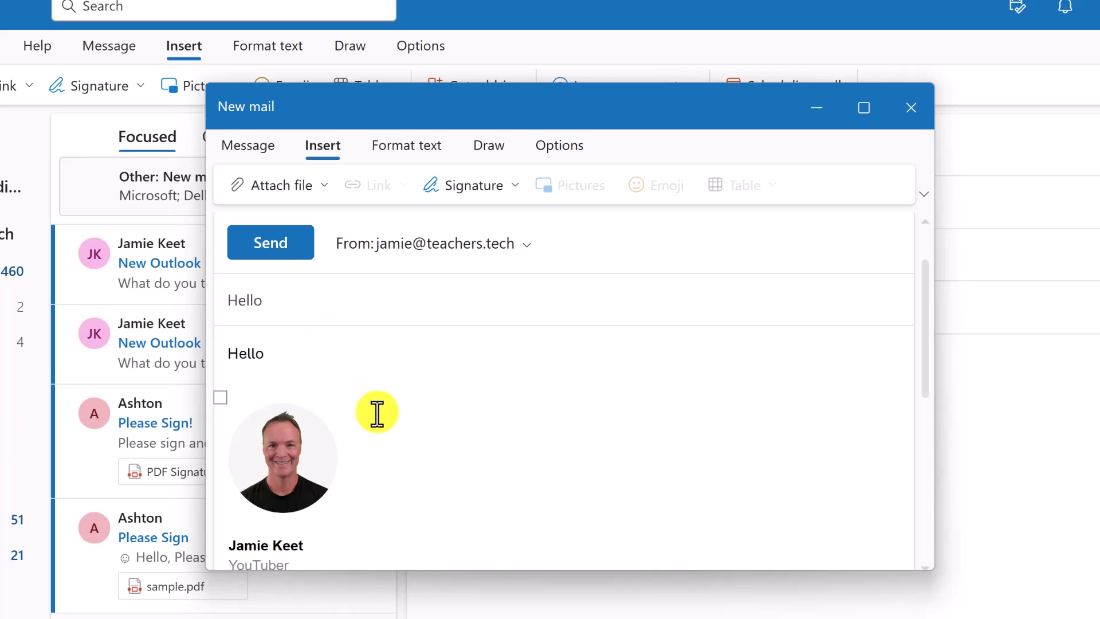
# Send the Hello email to its To and Cc recipients
pyautogui.scroll(-4, 384, 438)
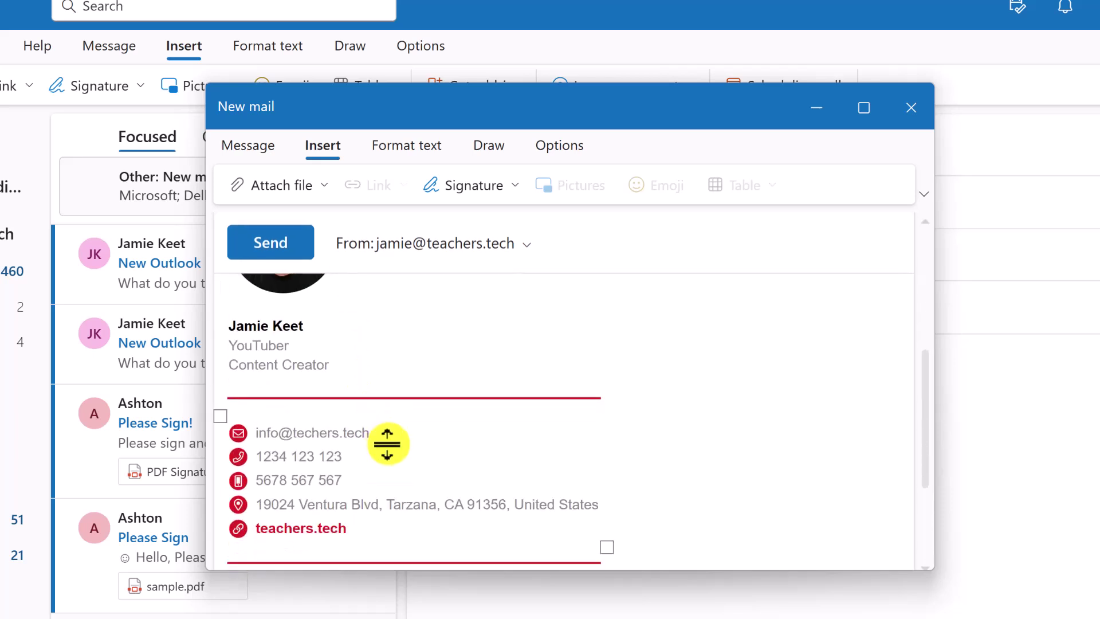
pyautogui.scroll(4, 630, 419)
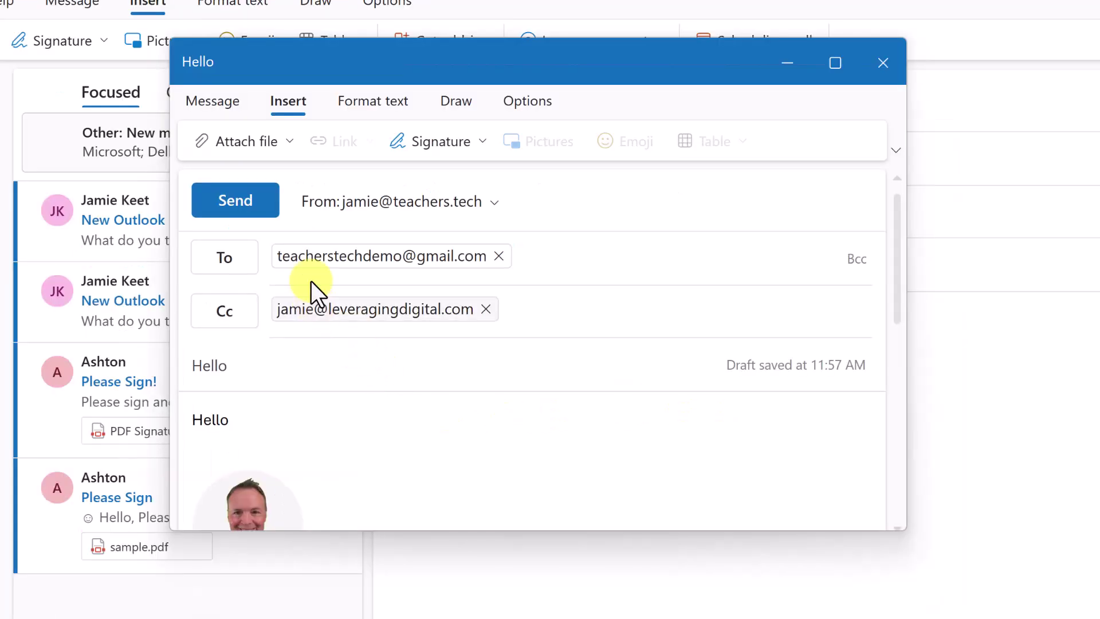
pyautogui.click(238, 204)
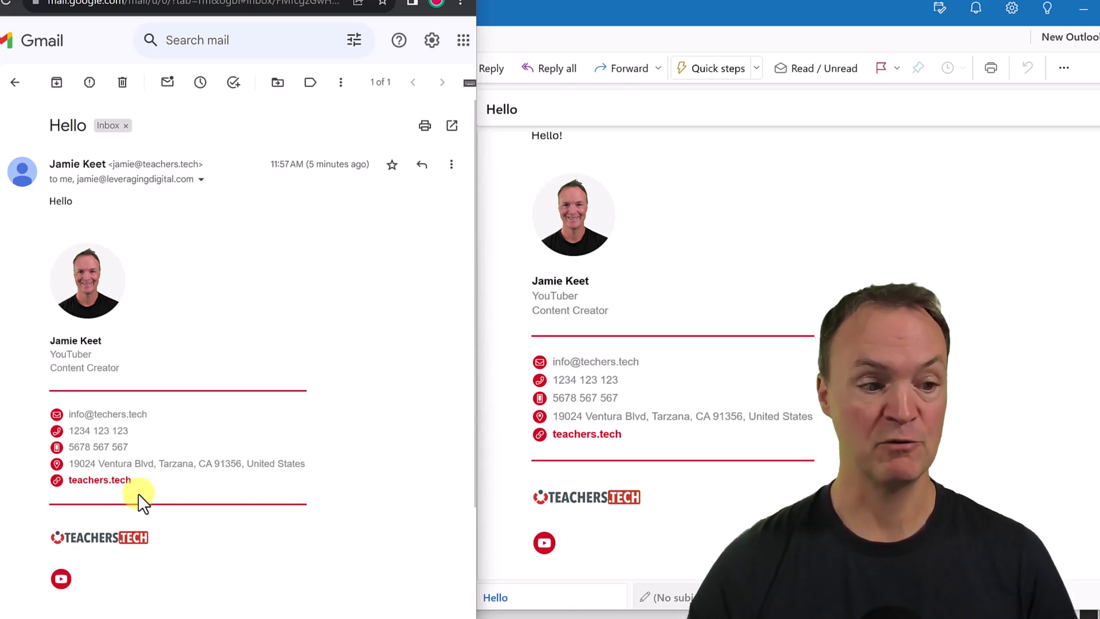
# Test the signature's teachers.tech link in Gmail, then return to the Hello message
pyautogui.click(118, 481)
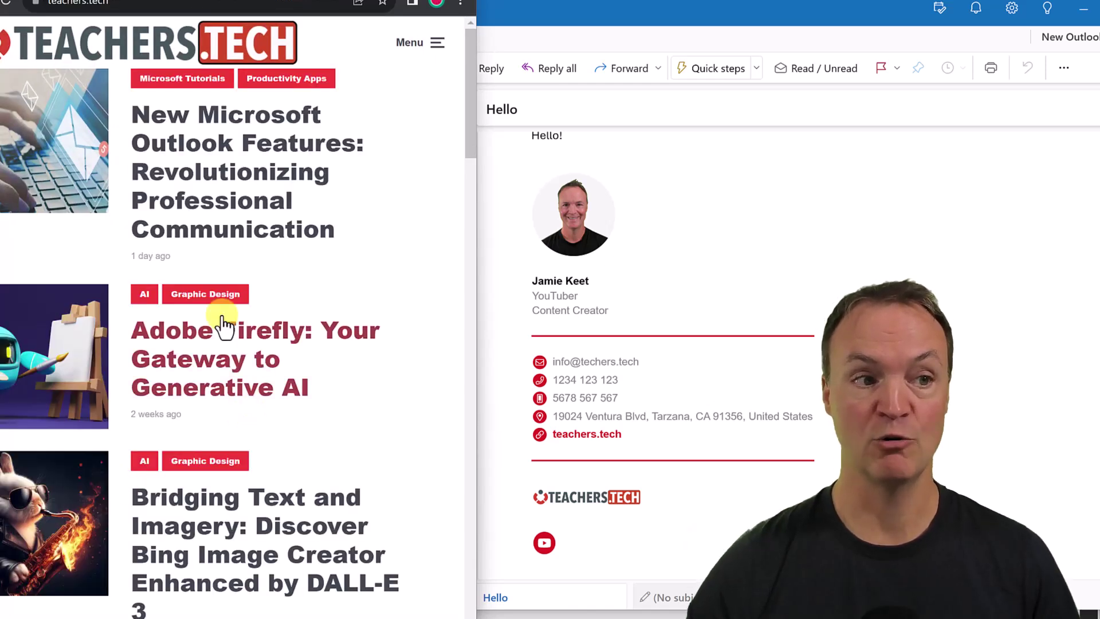
pyautogui.hotkey('alt', 'Left')
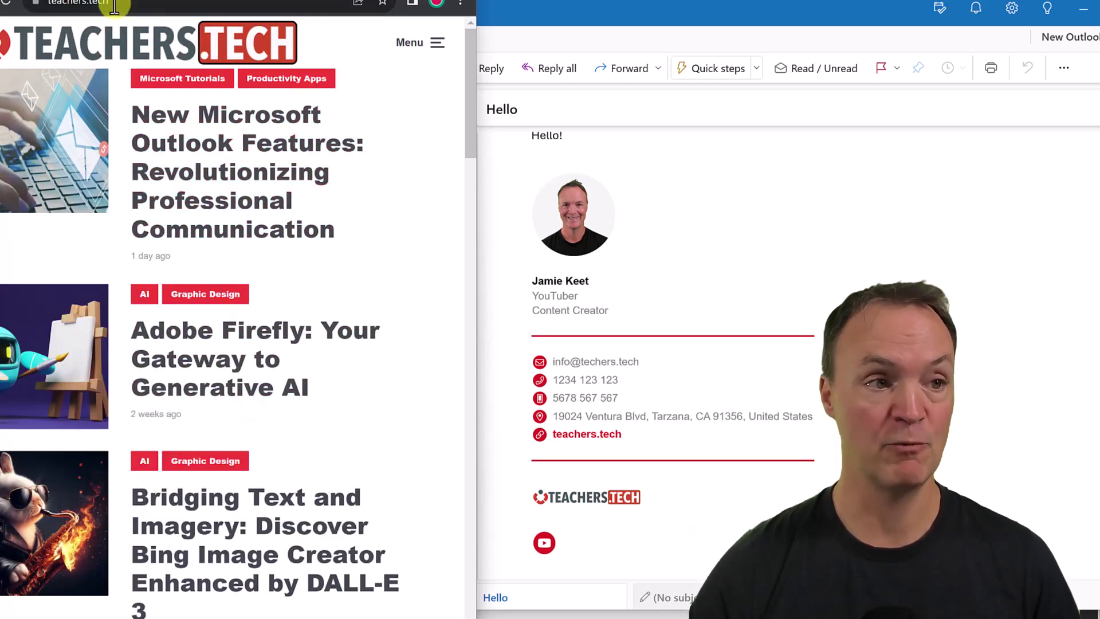